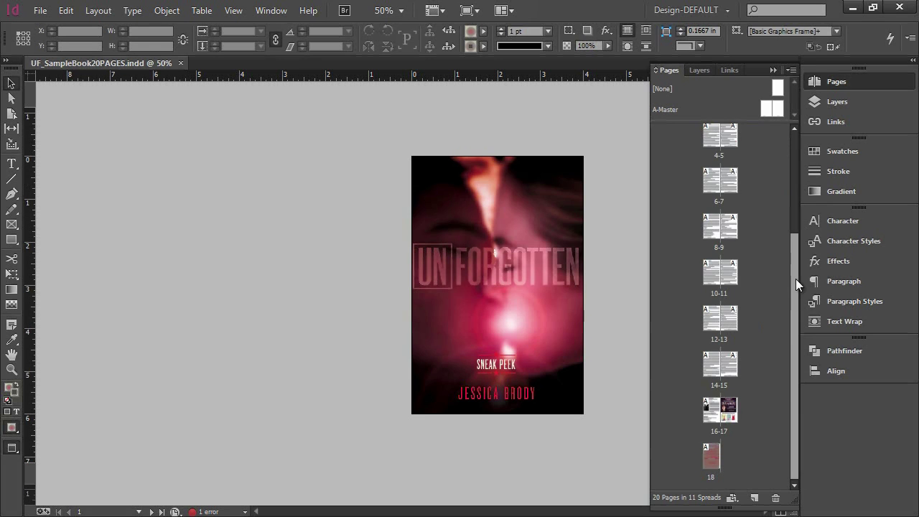
Step: Examine the sample book's layout from the first inside spread through the back cover on page 18
{"action": "left_click_drag", "start_coordinate": [796, 279], "coordinate": [796, 192]}
{"action": "double_click", "coordinate": [734, 188]}
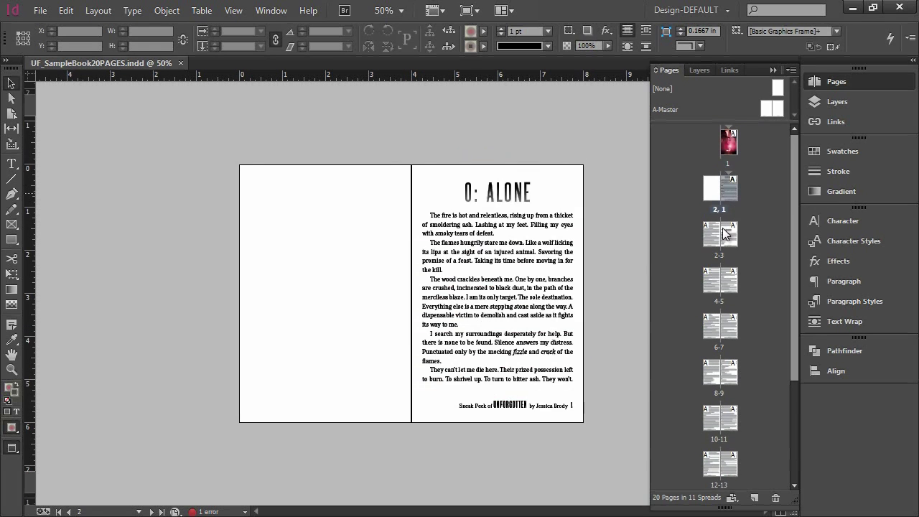
{"action": "scroll", "coordinate": [629, 253], "scroll_direction": "down", "scroll_amount": 5}
{"action": "scroll", "coordinate": [629, 253], "scroll_direction": "down", "scroll_amount": 15}
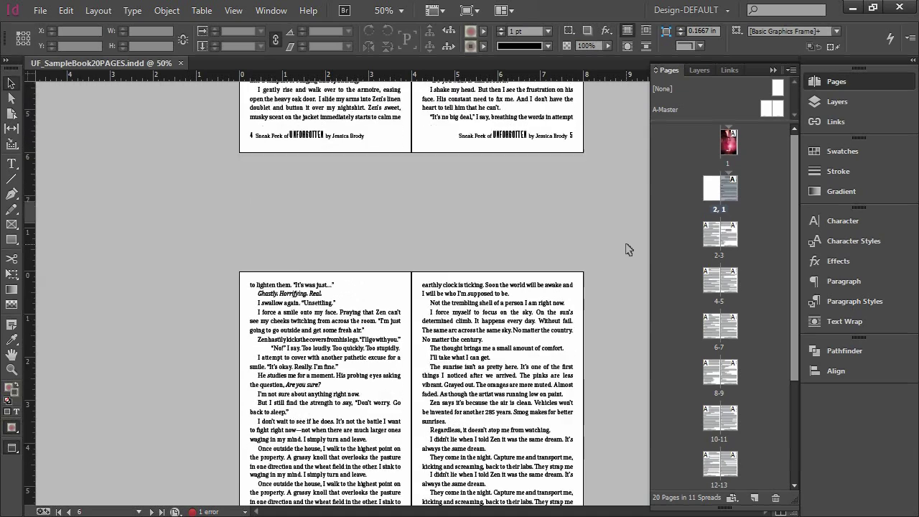
{"action": "scroll", "coordinate": [629, 249], "scroll_direction": "down", "scroll_amount": 6}
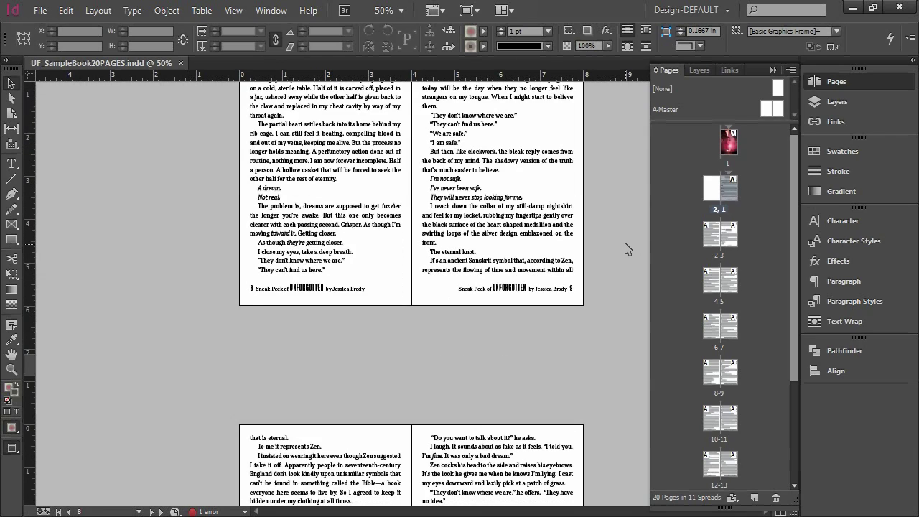
{"action": "scroll", "coordinate": [627, 249], "scroll_direction": "down", "scroll_amount": 6}
{"action": "scroll", "coordinate": [629, 249], "scroll_direction": "down", "scroll_amount": 15}
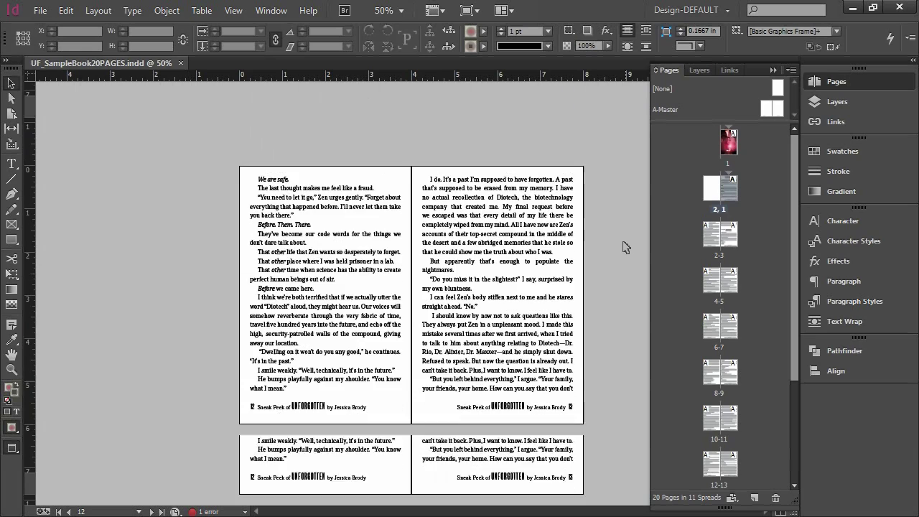
{"action": "scroll", "coordinate": [624, 246], "scroll_direction": "down", "scroll_amount": 6}
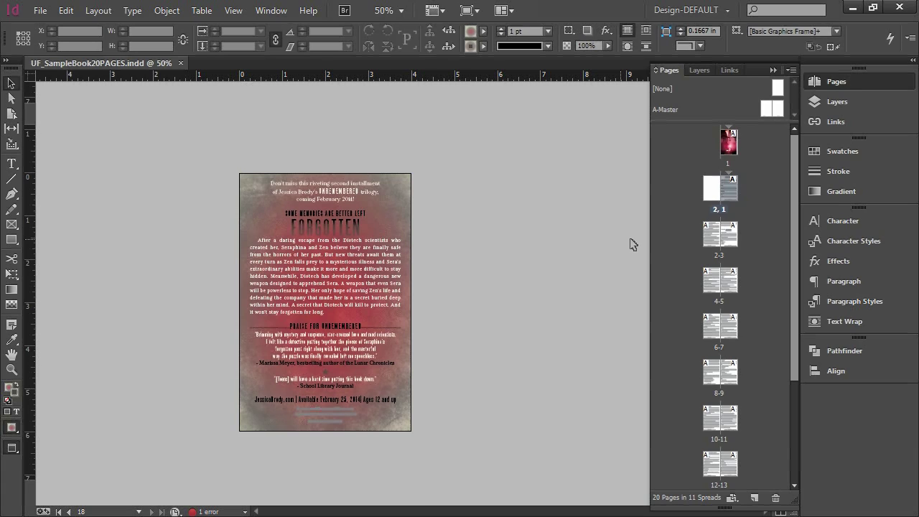
{"action": "left_click_drag", "start_coordinate": [792, 234], "coordinate": [794, 187]}
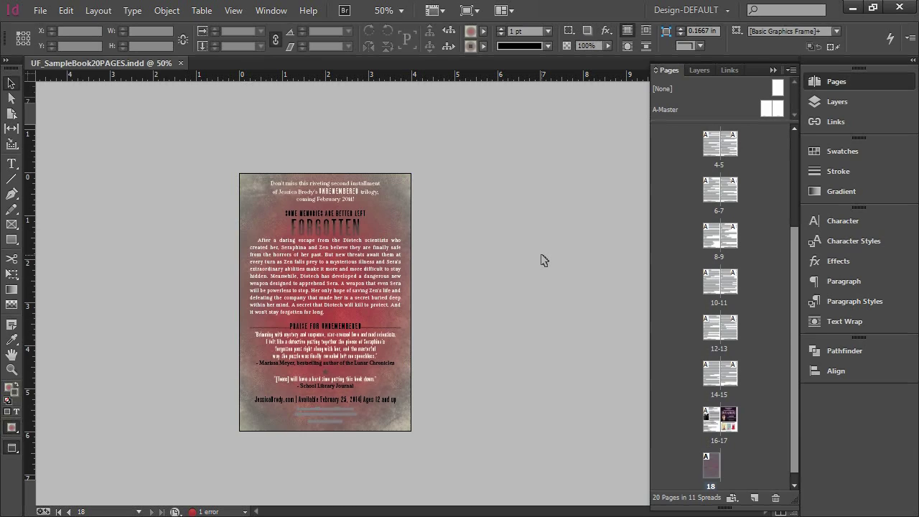
{"action": "left_click", "coordinate": [40, 10]}
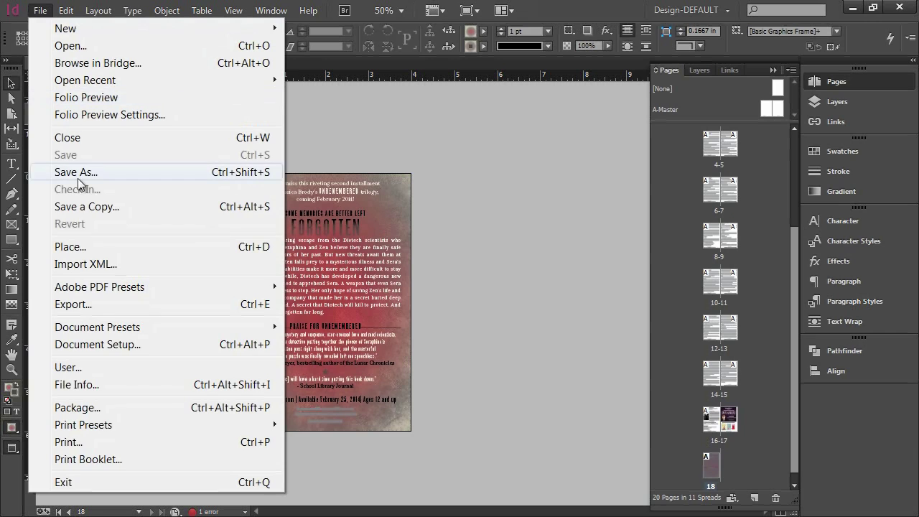
{"action": "left_click", "coordinate": [76, 308]}
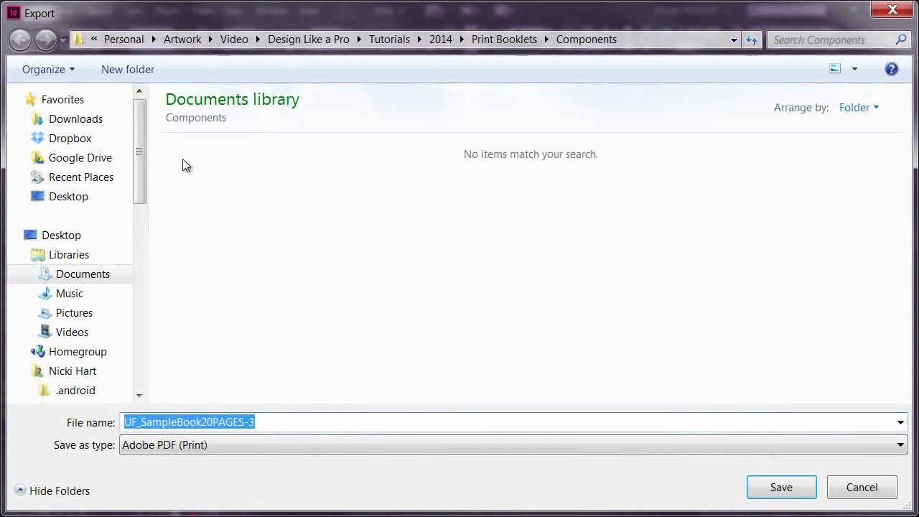
{"action": "left_click", "coordinate": [862, 488]}
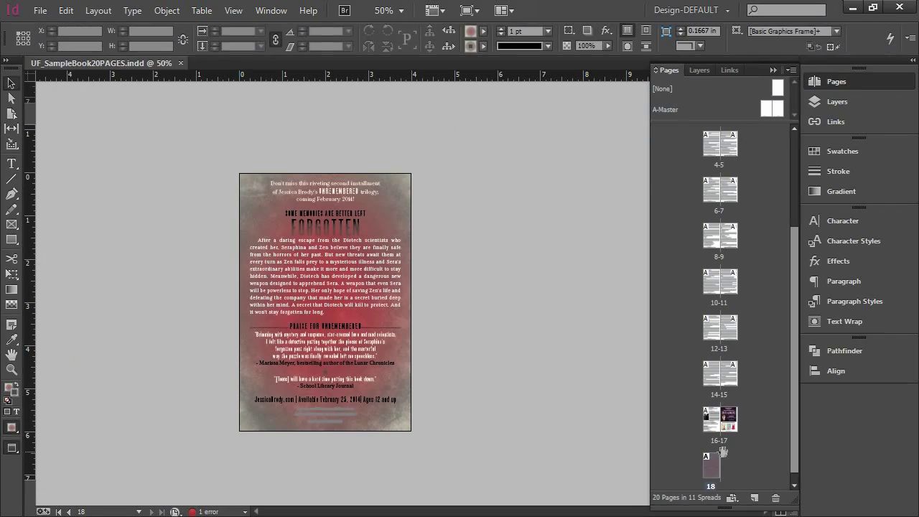
{"action": "left_click_drag", "start_coordinate": [793, 305], "coordinate": [793, 302]}
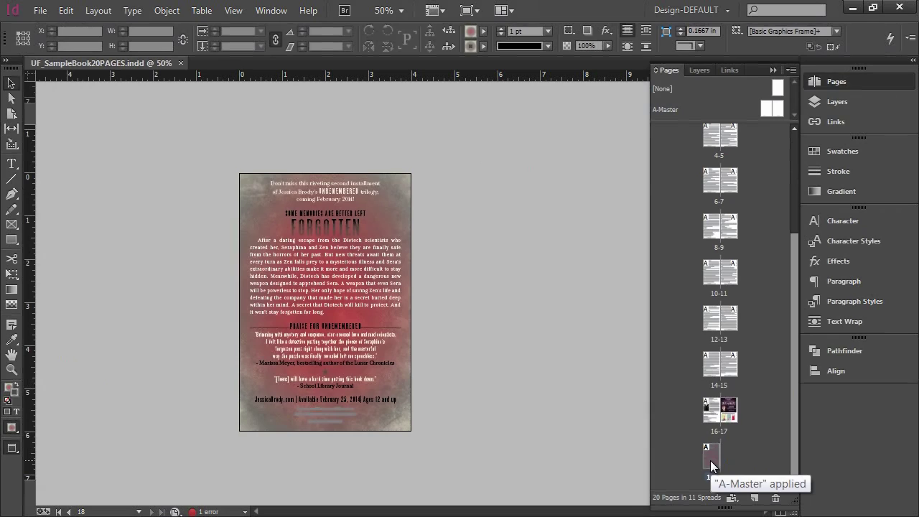
{"action": "left_click_drag", "start_coordinate": [793, 431], "coordinate": [796, 319]}
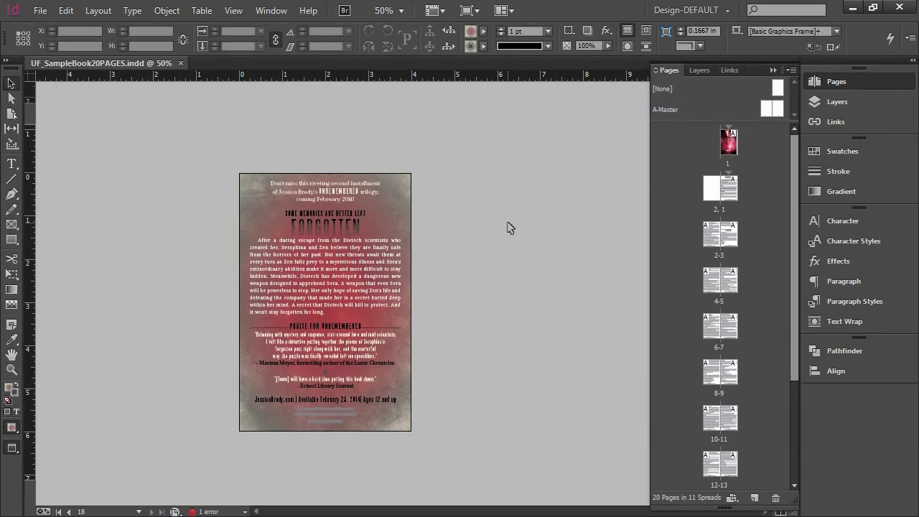
{"action": "left_click", "coordinate": [39, 10]}
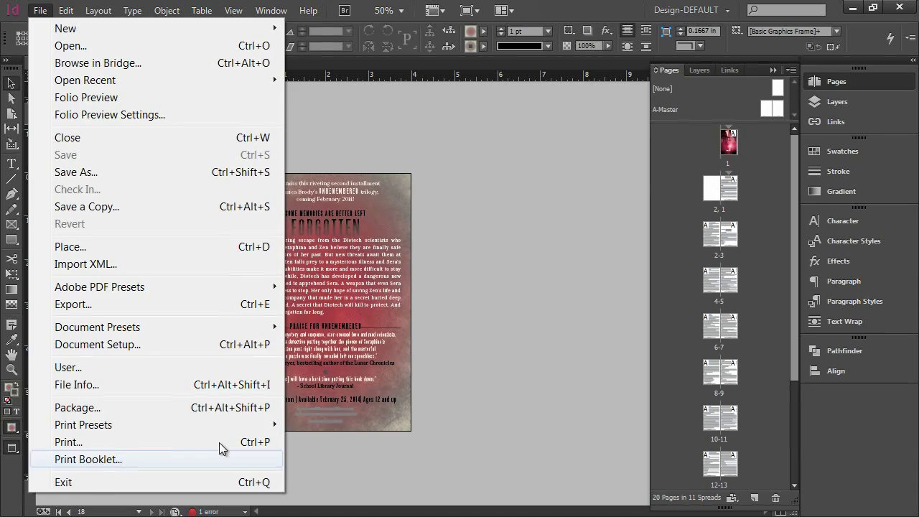
{"action": "left_click", "coordinate": [501, 411]}
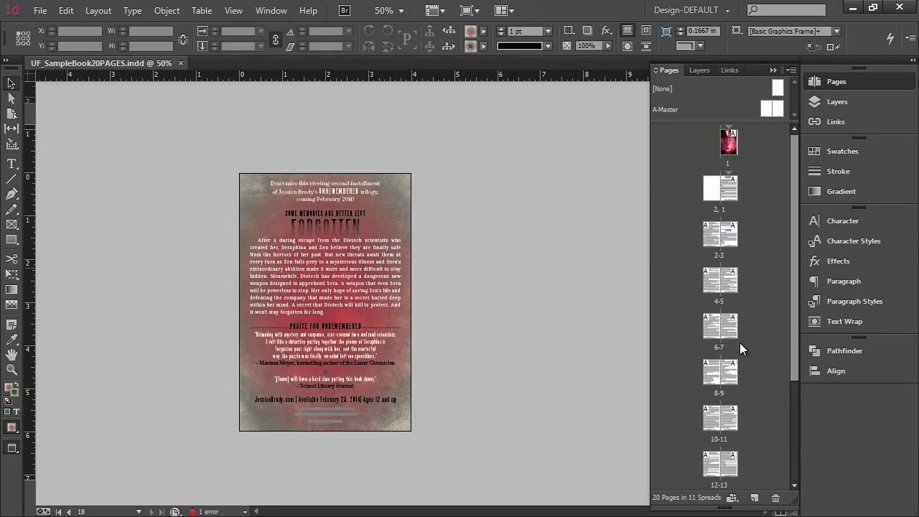
{"action": "left_click_drag", "start_coordinate": [791, 353], "coordinate": [794, 471]}
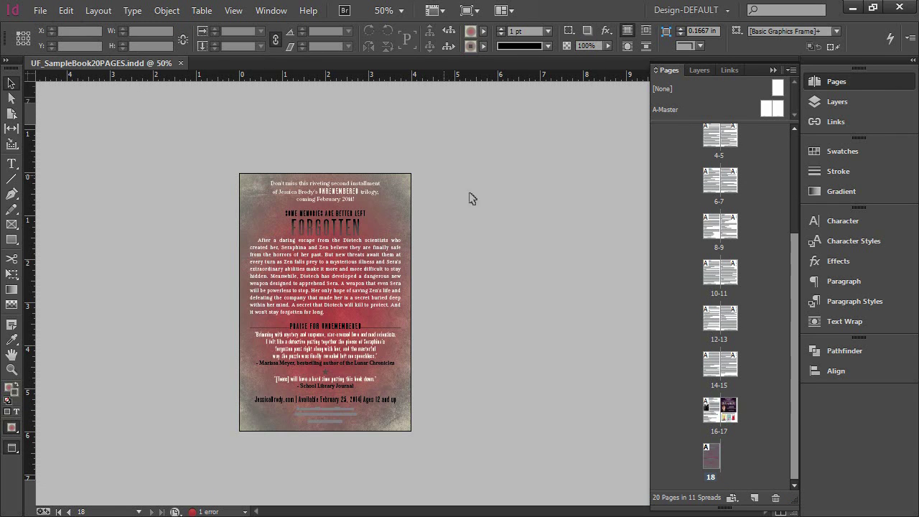
Step: Set up booklet printing with the 4x6Booklet-DEFAULT print preset and the 2-up Saddle Stitch booklet type
{"action": "left_click", "coordinate": [40, 10]}
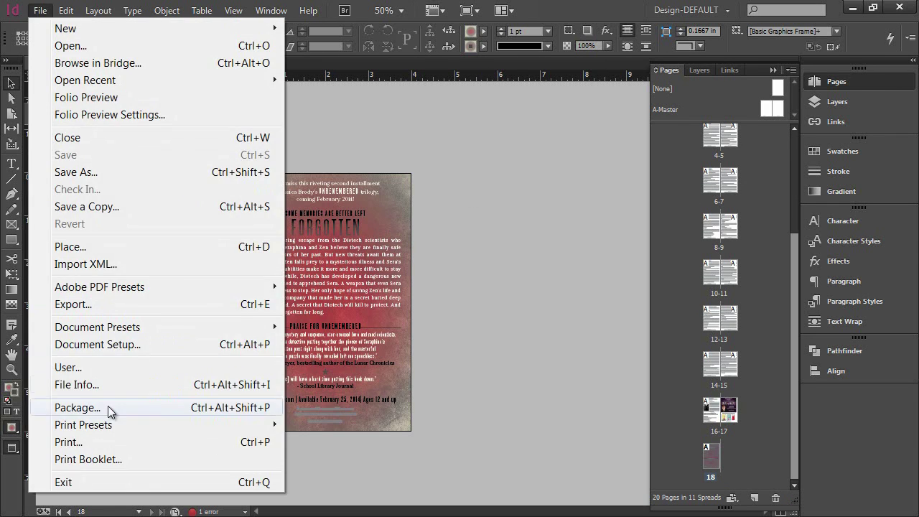
{"action": "left_click", "coordinate": [111, 460]}
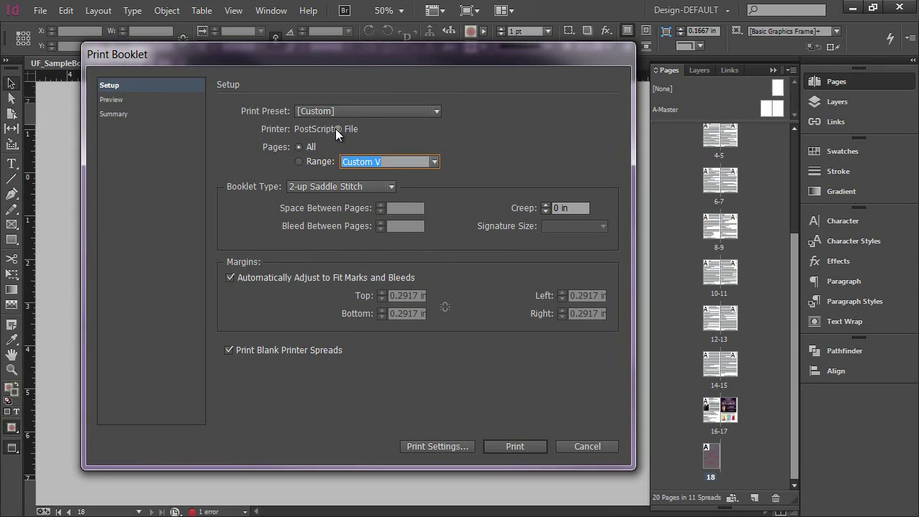
{"action": "left_click", "coordinate": [338, 111]}
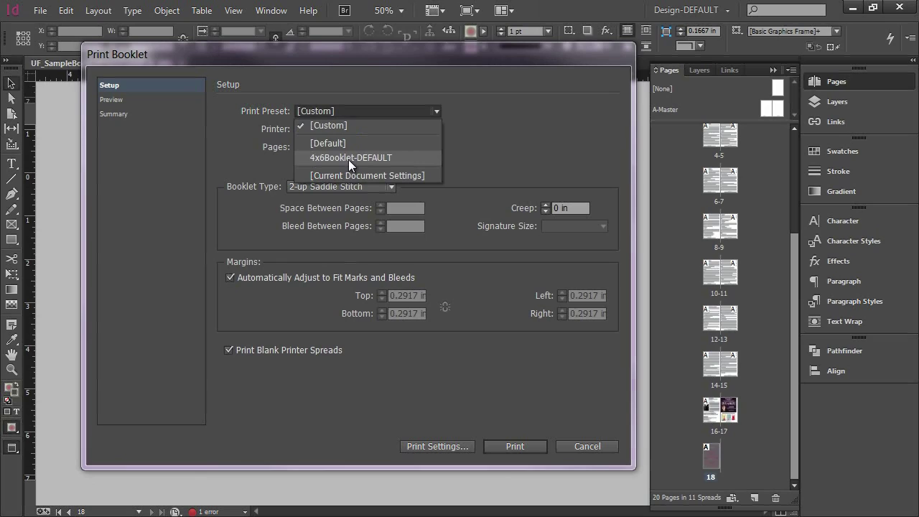
{"action": "left_click", "coordinate": [348, 158]}
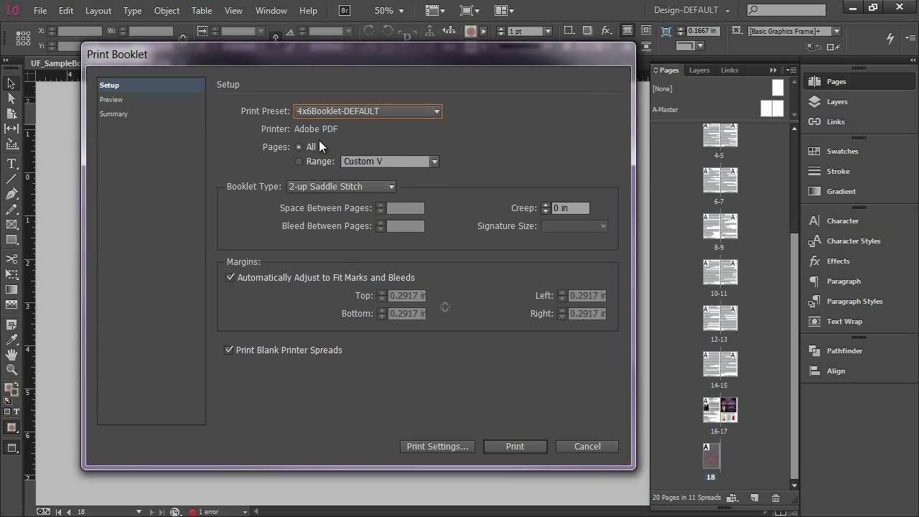
{"action": "left_click", "coordinate": [314, 186]}
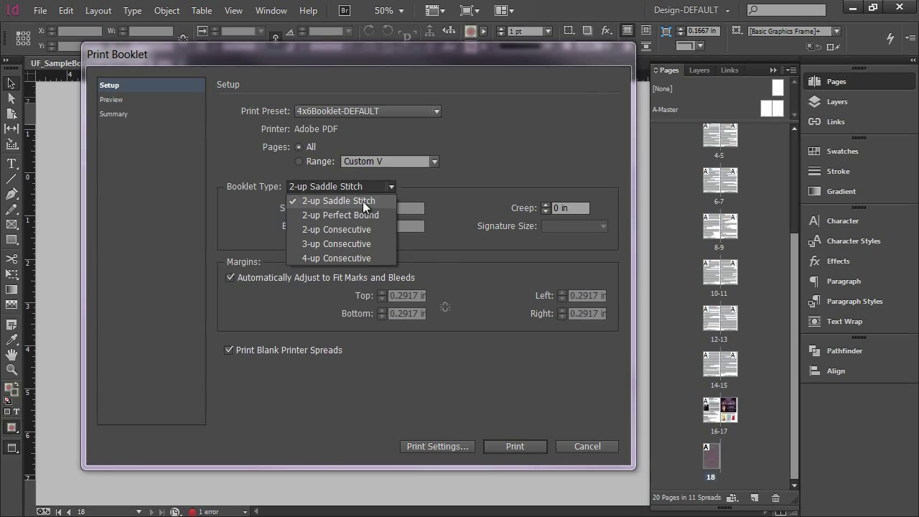
{"action": "left_click", "coordinate": [362, 201]}
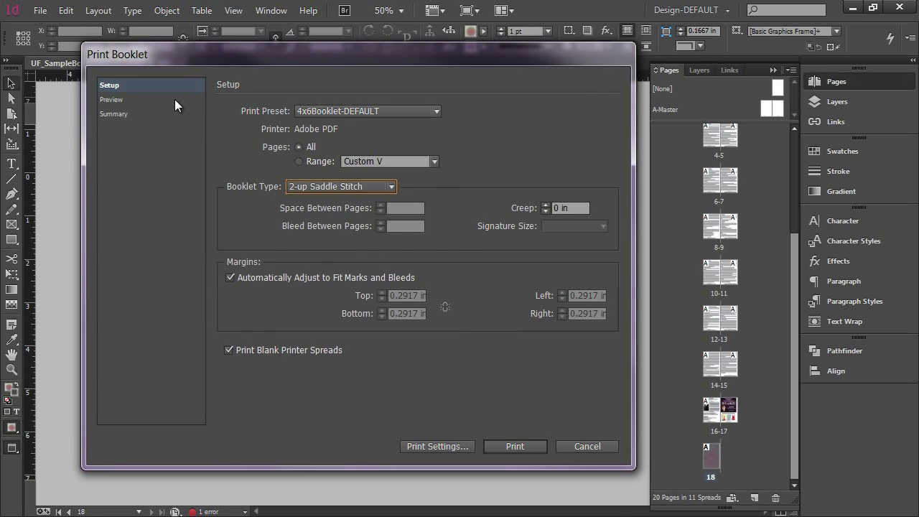
Step: Choose Adobe PDF as the printer in the booklet's print settings, and cancel both the settings and the booklet setup
{"action": "left_click", "coordinate": [412, 445]}
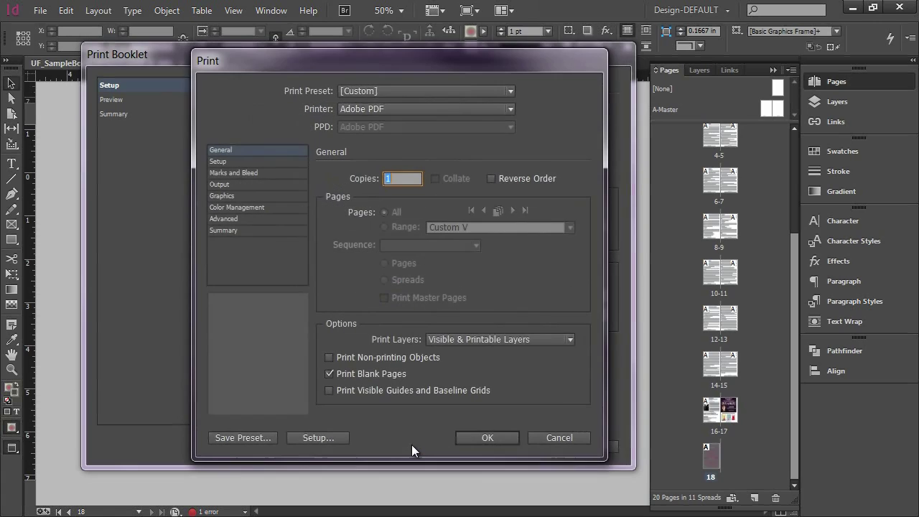
{"action": "left_click_drag", "start_coordinate": [416, 62], "coordinate": [392, 62]}
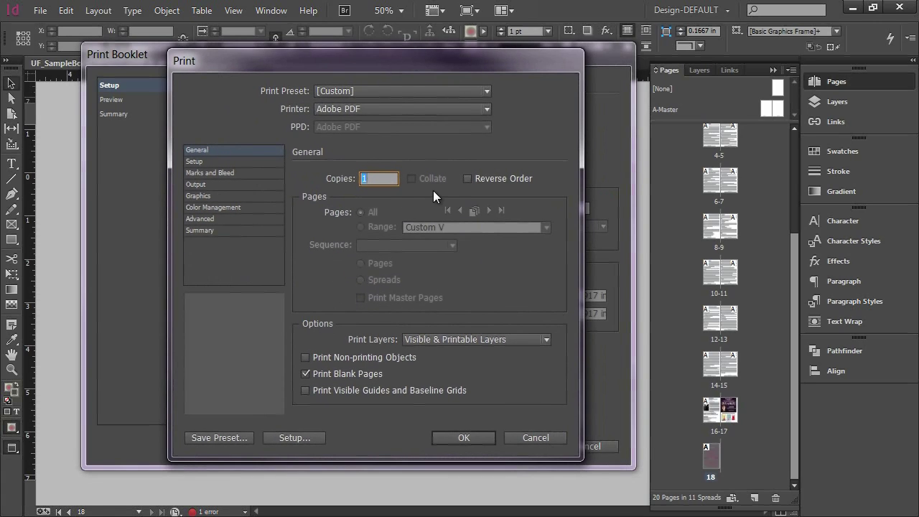
{"action": "left_click", "coordinate": [421, 112]}
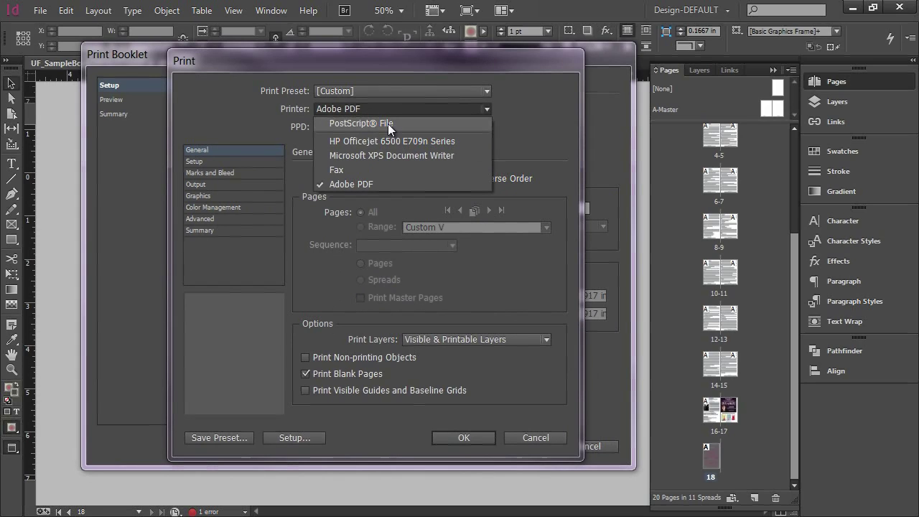
{"action": "left_click", "coordinate": [354, 184]}
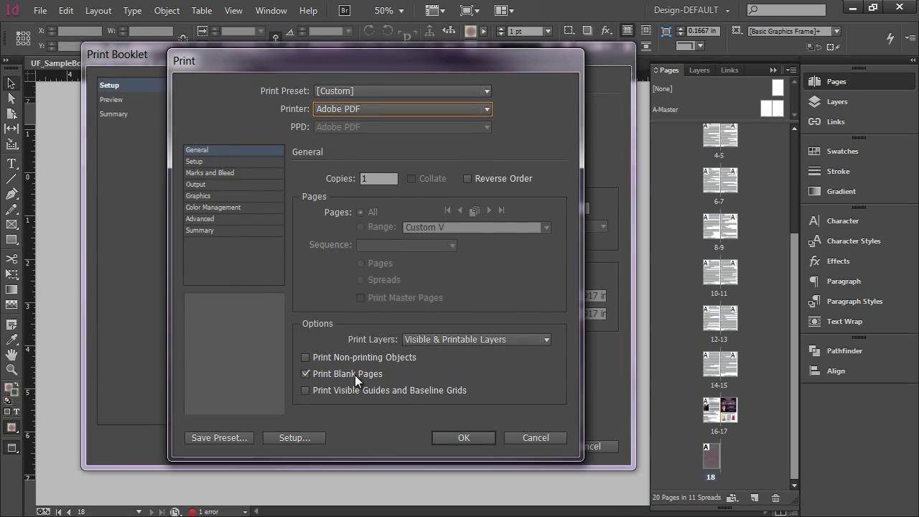
{"action": "left_click", "coordinate": [543, 436]}
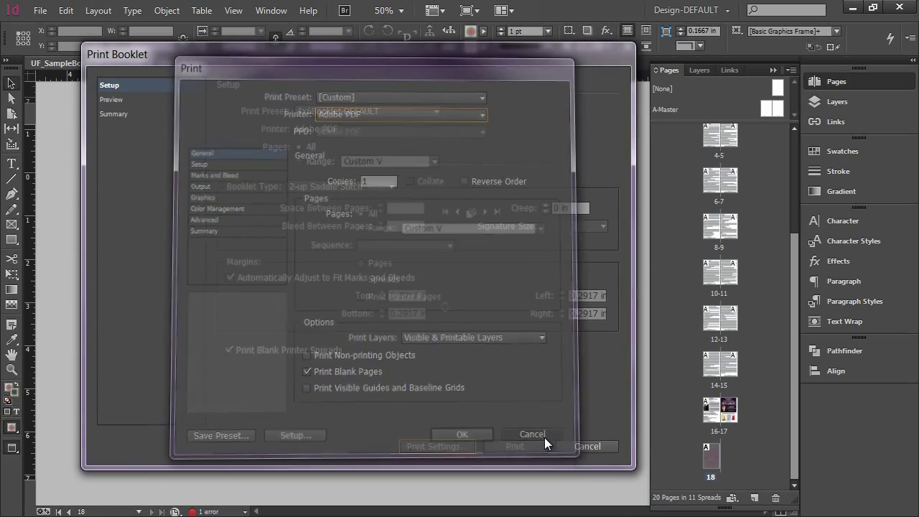
{"action": "left_click", "coordinate": [585, 446]}
Step: From the blank inside-cover spread, open Print Booklet, turn off Print Blank Pages in its print settings and preview the booklet
{"action": "left_click_drag", "start_coordinate": [795, 289], "coordinate": [796, 144]}
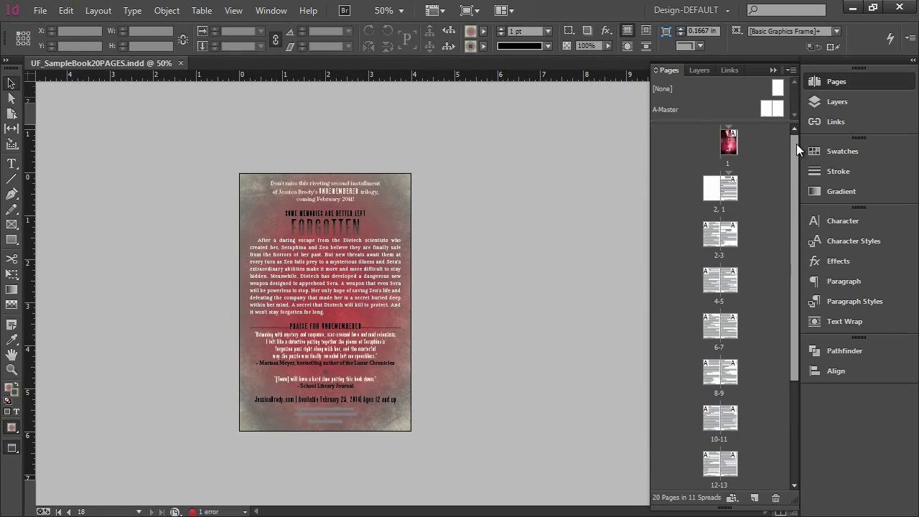
{"action": "double_click", "coordinate": [717, 196]}
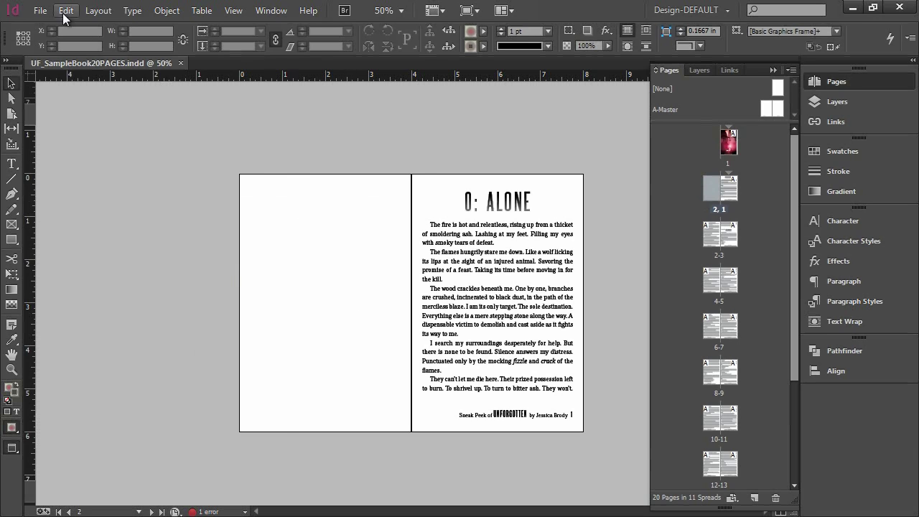
{"action": "left_click", "coordinate": [40, 10]}
{"action": "left_click", "coordinate": [125, 459]}
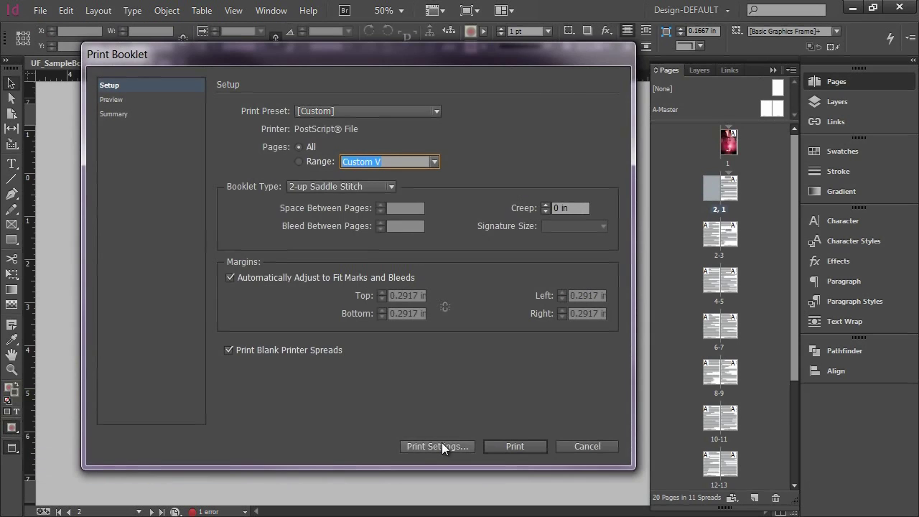
{"action": "left_click", "coordinate": [441, 442]}
{"action": "left_click", "coordinate": [315, 373]}
{"action": "left_click", "coordinate": [482, 434]}
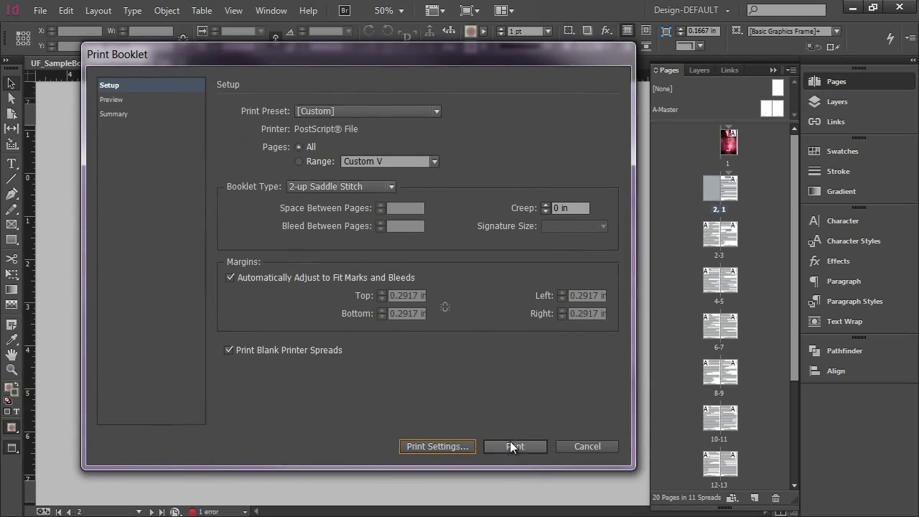
{"action": "left_click", "coordinate": [145, 102]}
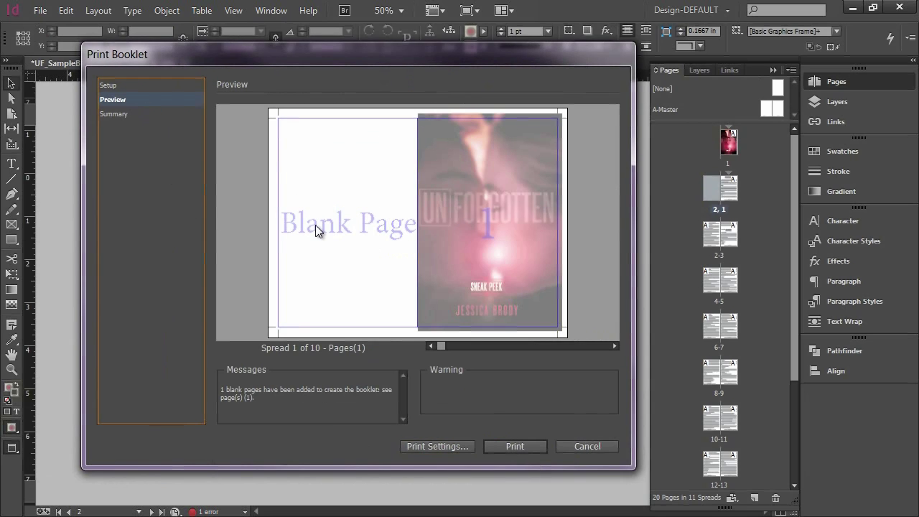
Step: Turn Print Blank Pages back on in the booklet's print settings and examine the first two spreads in the preview
{"action": "left_click", "coordinate": [419, 449]}
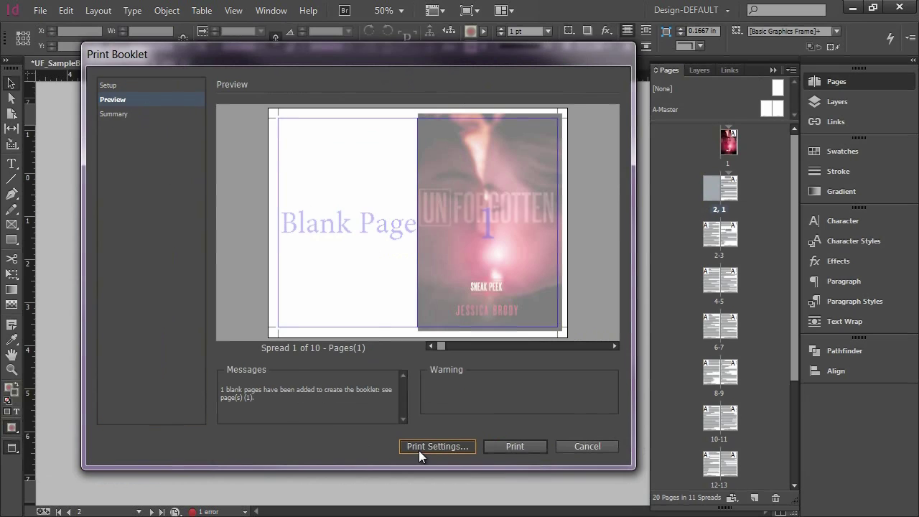
{"action": "left_click", "coordinate": [343, 374]}
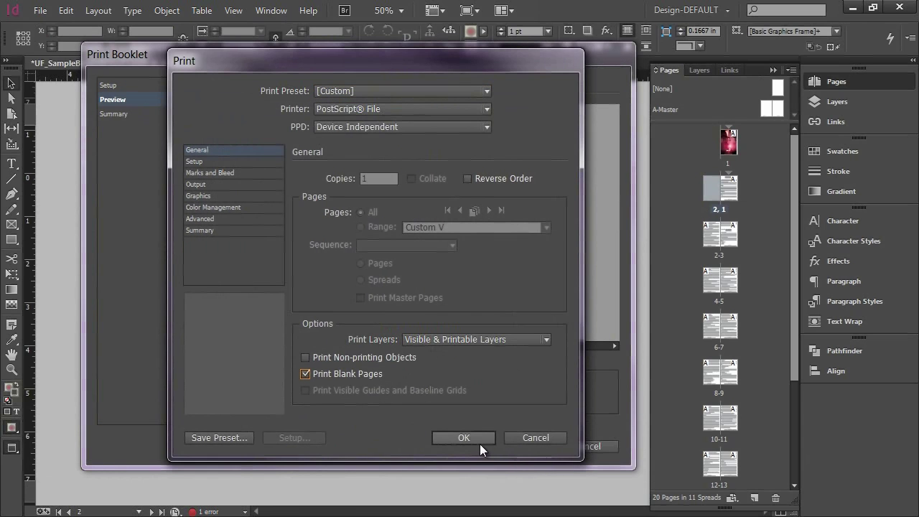
{"action": "left_click", "coordinate": [469, 439]}
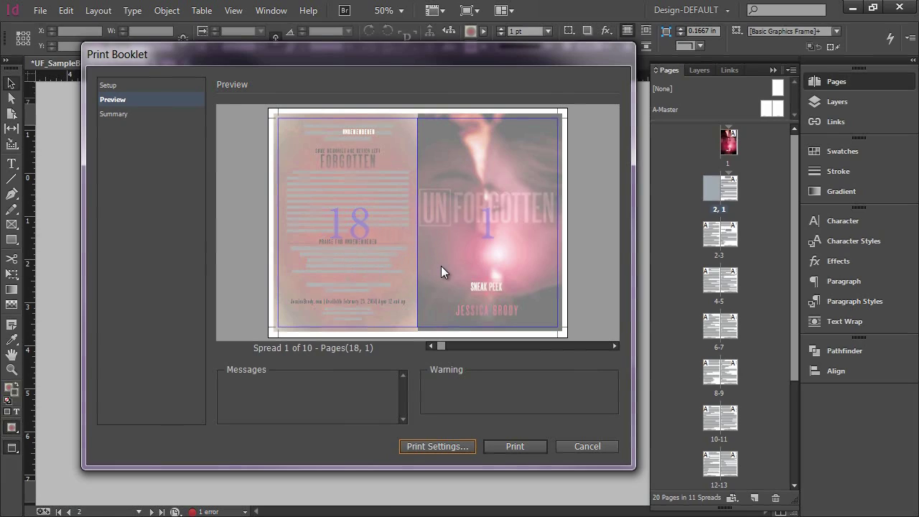
{"action": "left_click", "coordinate": [615, 345]}
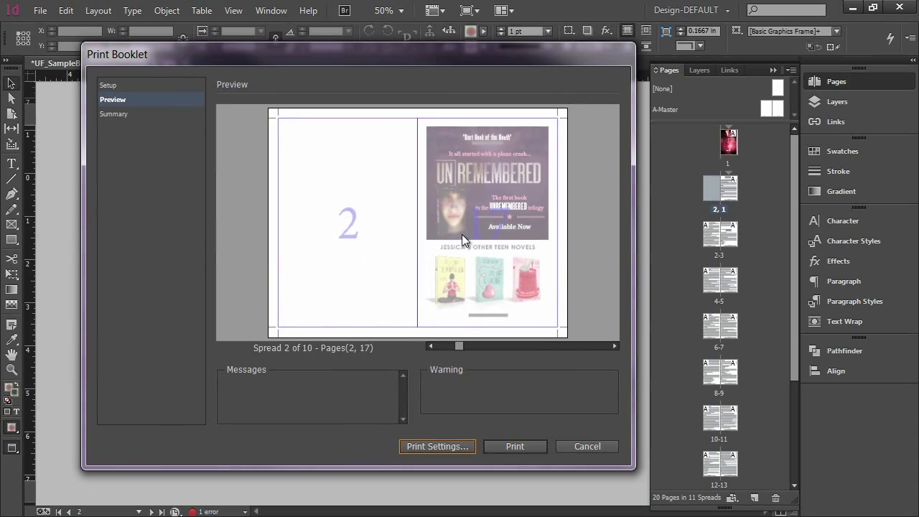
{"action": "left_click", "coordinate": [432, 346]}
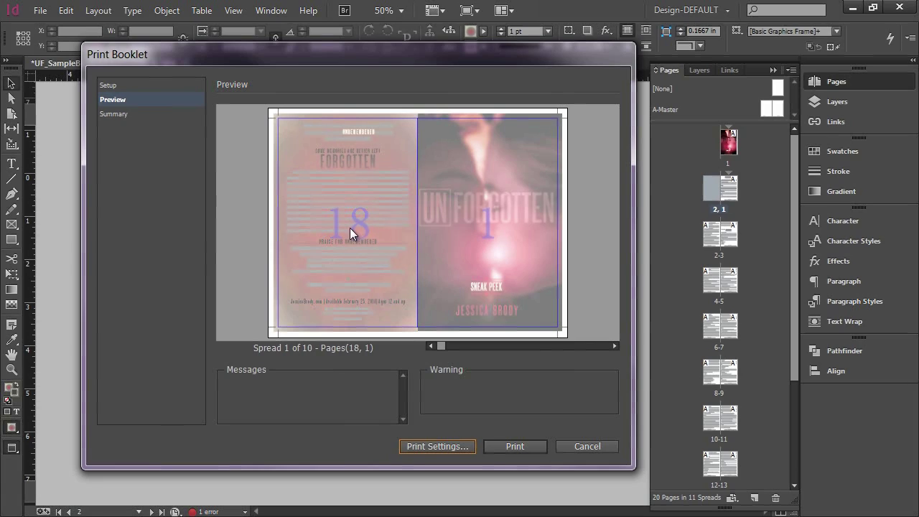
Step: Examine the following spreads of the 20-page booklet in the preview, and cancel the booklet printing
{"action": "scroll", "coordinate": [597, 333], "scroll_direction": "down", "scroll_amount": 1}
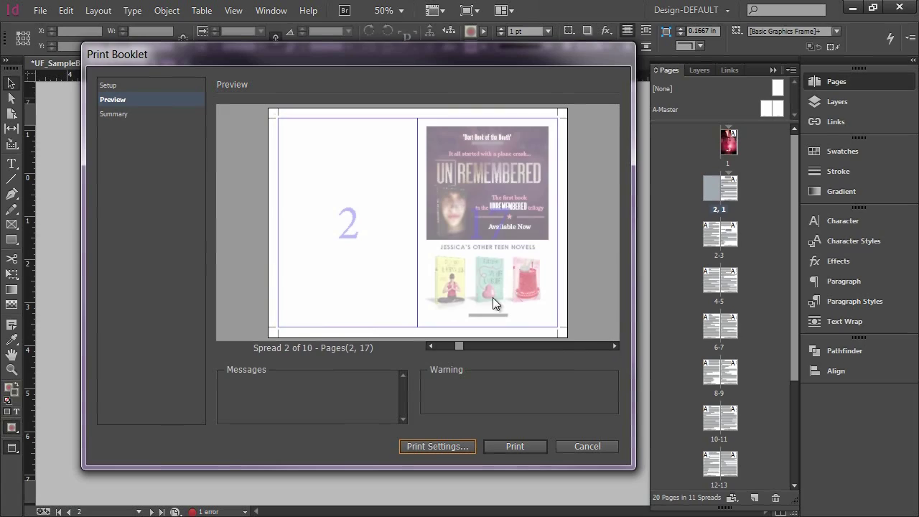
{"action": "left_click", "coordinate": [615, 346]}
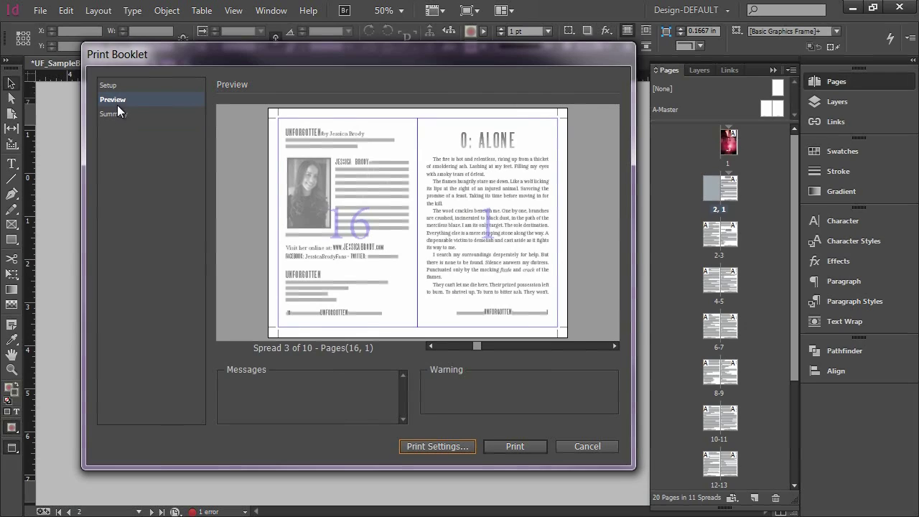
{"action": "left_click", "coordinate": [615, 346]}
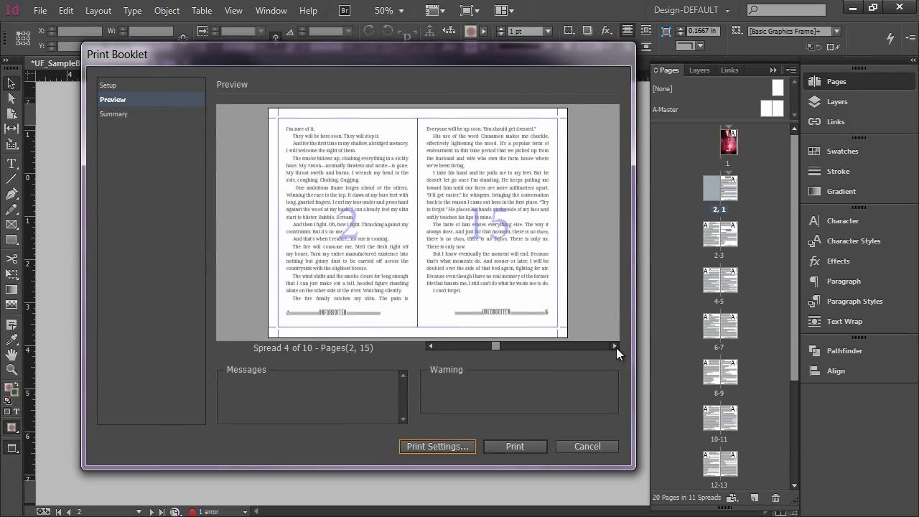
{"action": "left_click", "coordinate": [615, 346]}
{"action": "left_click", "coordinate": [587, 446]}
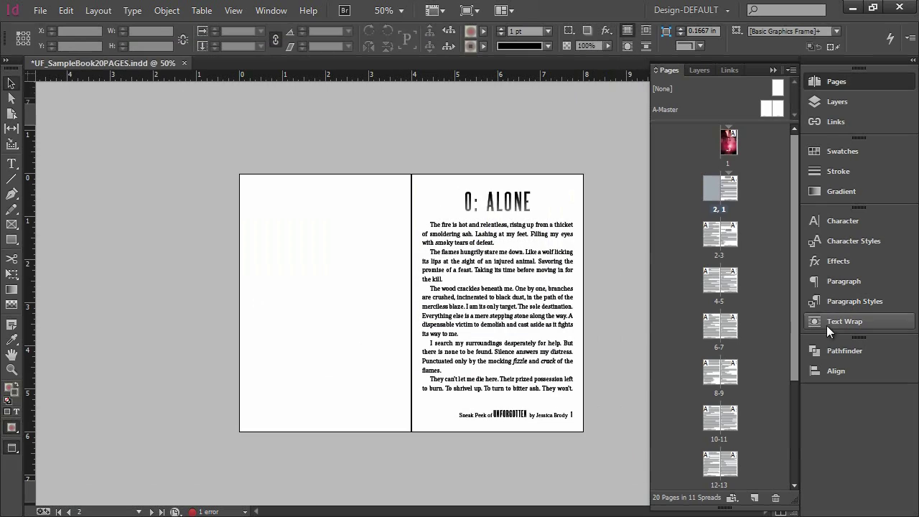
Step: Delete the two pages of spread 16-17 near the end of the document
{"action": "left_click_drag", "start_coordinate": [796, 306], "coordinate": [796, 444]}
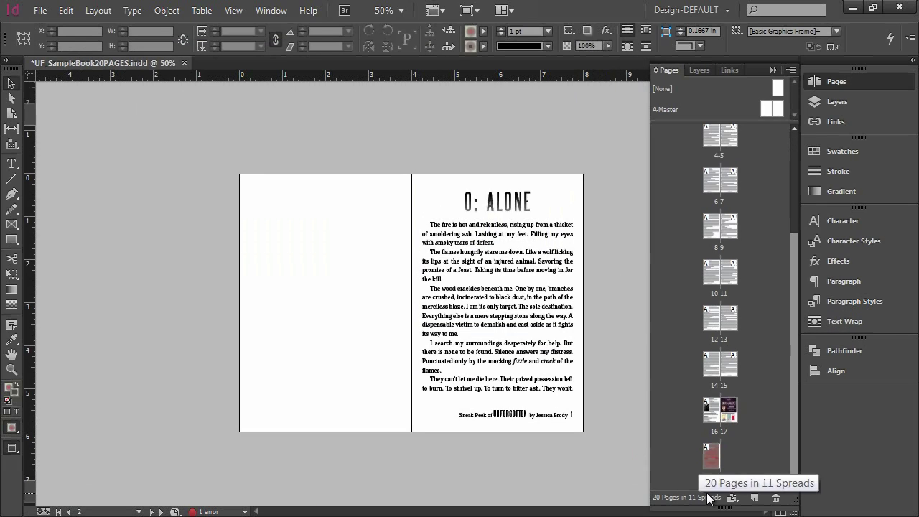
{"action": "left_click_drag", "start_coordinate": [795, 374], "coordinate": [809, 181]}
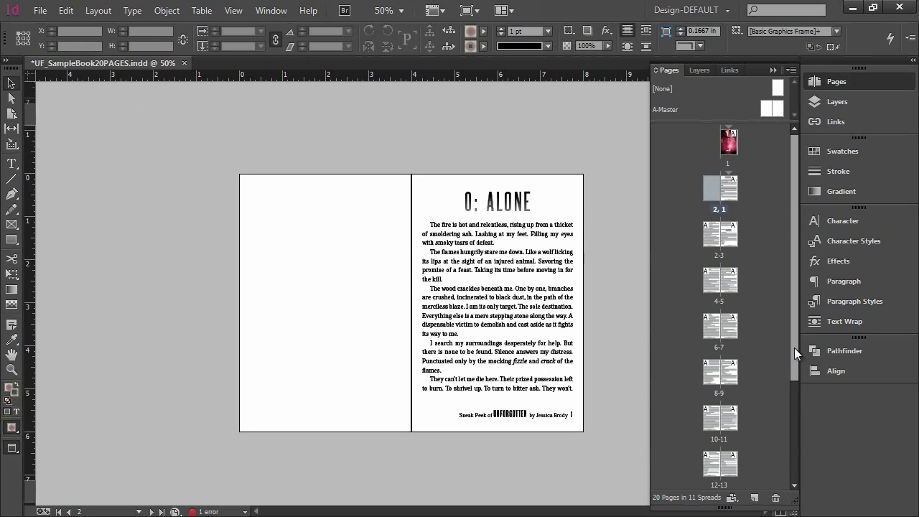
{"action": "left_click_drag", "start_coordinate": [794, 348], "coordinate": [796, 447]}
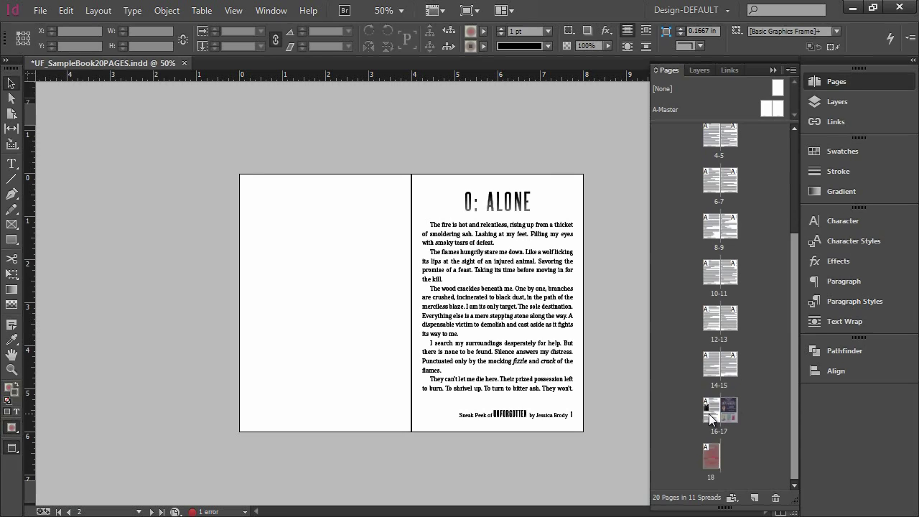
{"action": "left_click_drag", "start_coordinate": [722, 415], "coordinate": [775, 497]}
{"action": "left_click", "coordinate": [482, 286]}
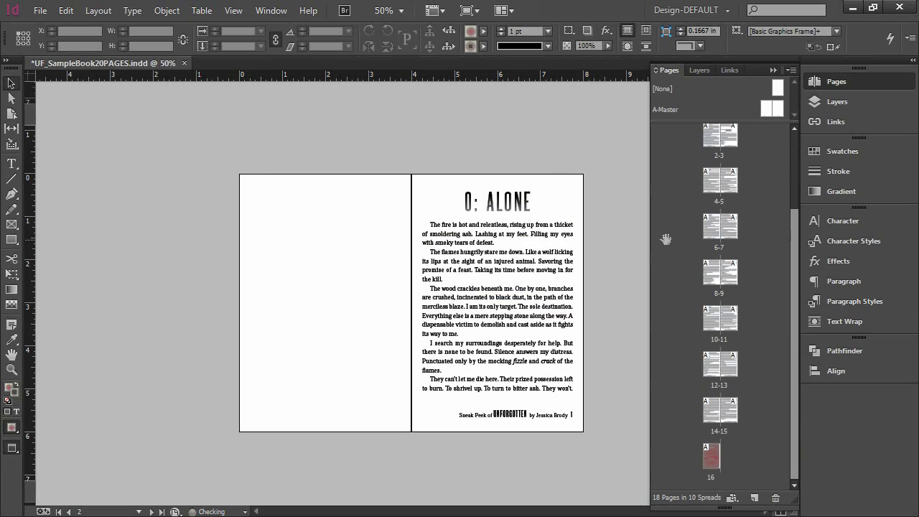
Step: Preview the shortened document in Print Booklet, examine every spread for added blank pages, return to the first spread and cancel
{"action": "left_click", "coordinate": [43, 12]}
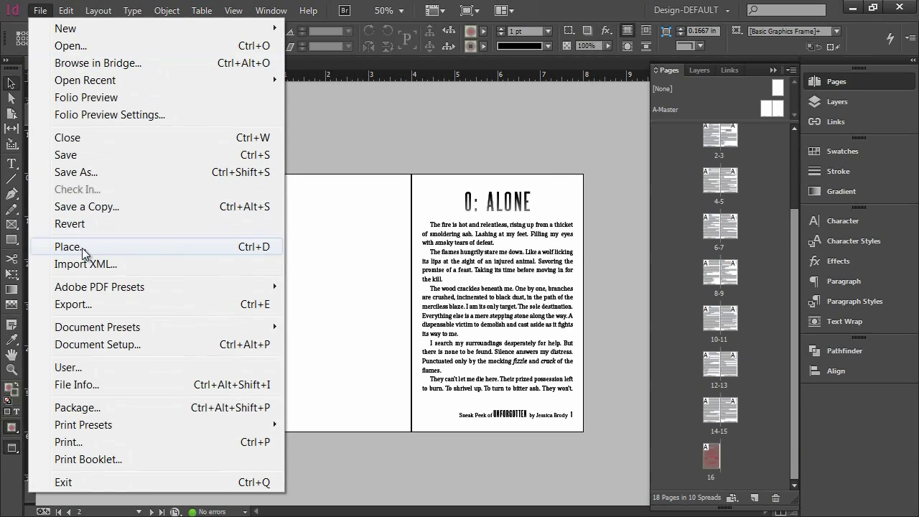
{"action": "left_click", "coordinate": [124, 463]}
{"action": "left_click", "coordinate": [172, 102]}
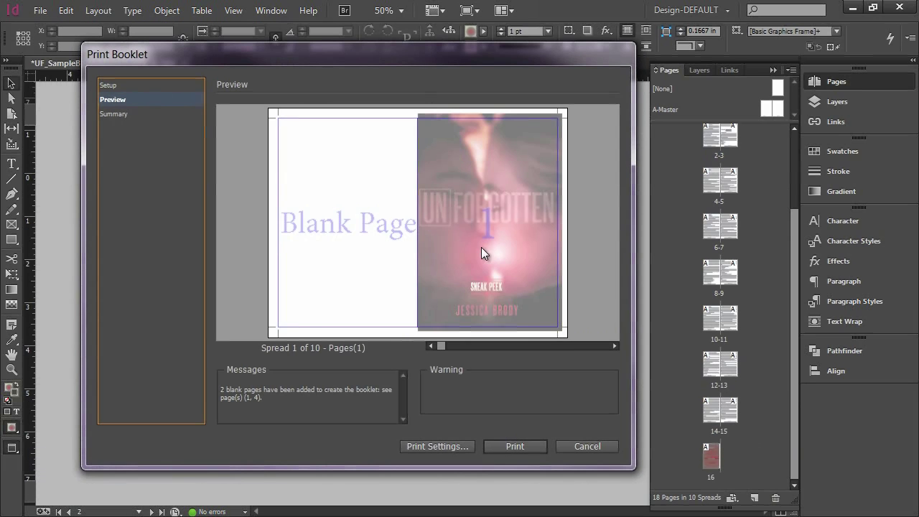
{"action": "left_click", "coordinate": [611, 346]}
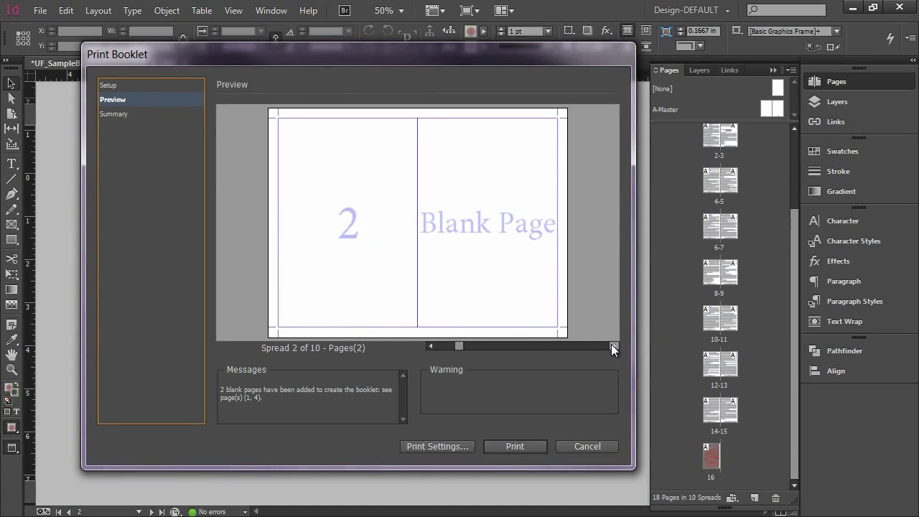
{"action": "left_click", "coordinate": [614, 346]}
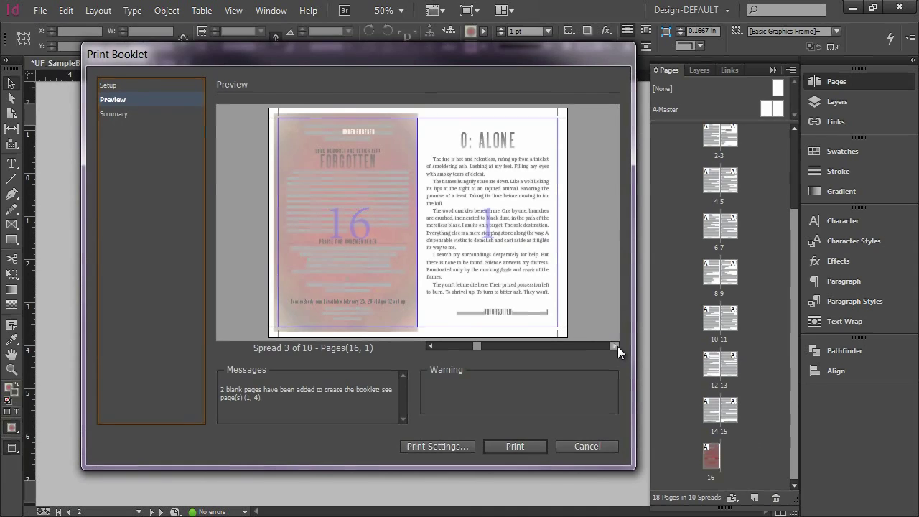
{"action": "left_click", "coordinate": [616, 346]}
{"action": "left_click", "coordinate": [616, 345]}
{"action": "left_click", "coordinate": [616, 346]}
{"action": "left_click", "coordinate": [616, 346]}
{"action": "left_click", "coordinate": [616, 346]}
{"action": "left_click", "coordinate": [616, 346]}
{"action": "left_click", "coordinate": [615, 346]}
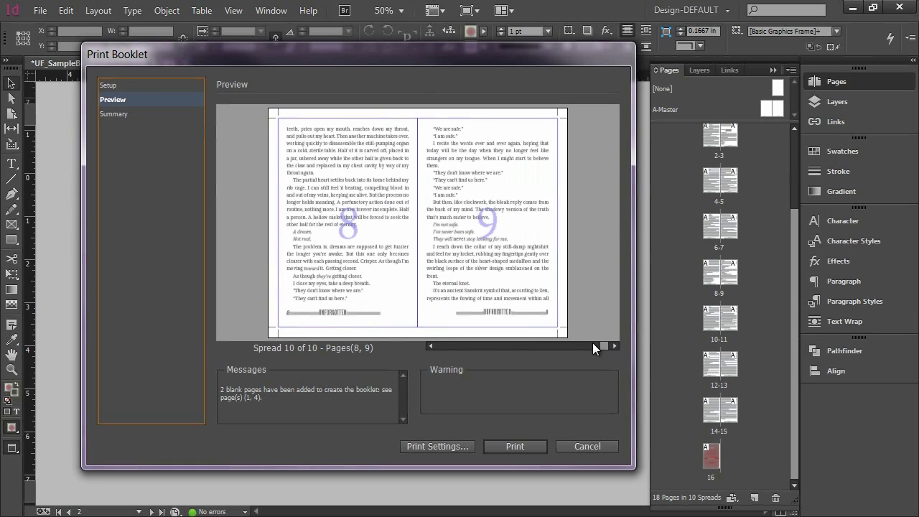
{"action": "left_click", "coordinate": [431, 346]}
{"action": "left_click", "coordinate": [431, 345]}
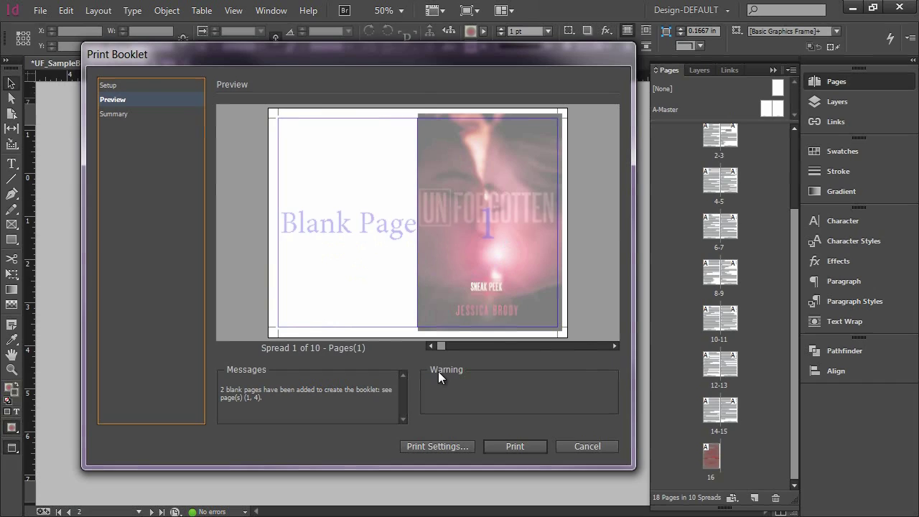
{"action": "left_click", "coordinate": [579, 445]}
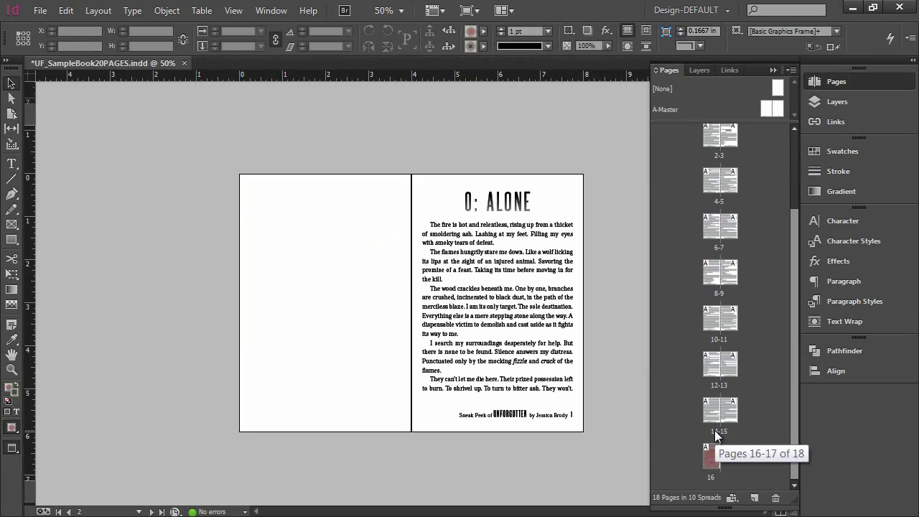
Step: Undo the deletion of spread 16-17 and go back to the start of the page list
{"action": "left_click_drag", "start_coordinate": [739, 428], "coordinate": [739, 431]}
{"action": "left_click", "coordinate": [793, 486]}
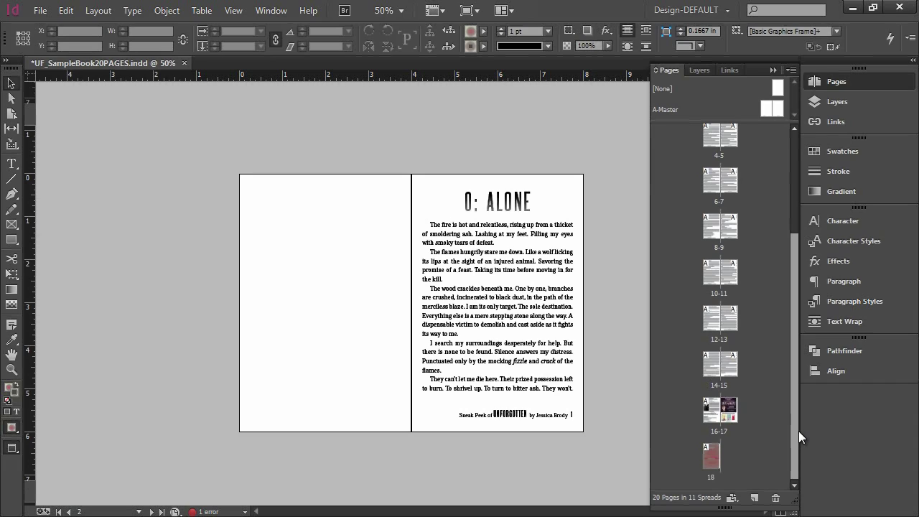
{"action": "left_click_drag", "start_coordinate": [798, 430], "coordinate": [796, 236]}
{"action": "left_click_drag", "start_coordinate": [777, 88], "coordinate": [711, 188]}
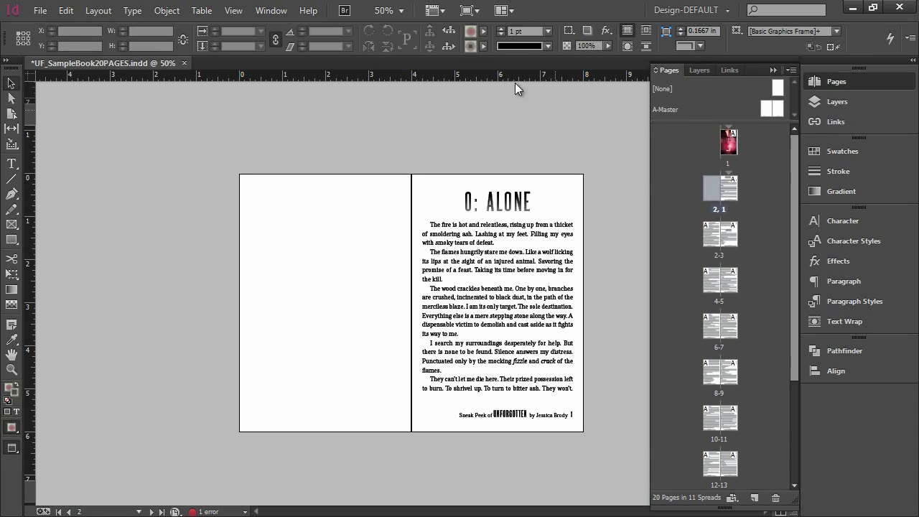
Step: Open Print Booklet, apply the 4x6Booklet-DEFAULT print preset and check the first several spreads in the preview
{"action": "left_click", "coordinate": [41, 10]}
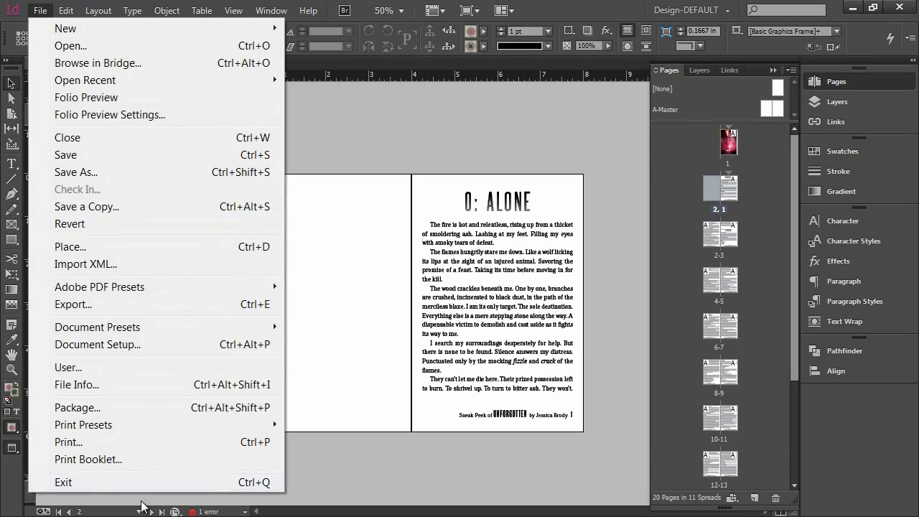
{"action": "left_click", "coordinate": [138, 460]}
{"action": "left_click", "coordinate": [343, 113]}
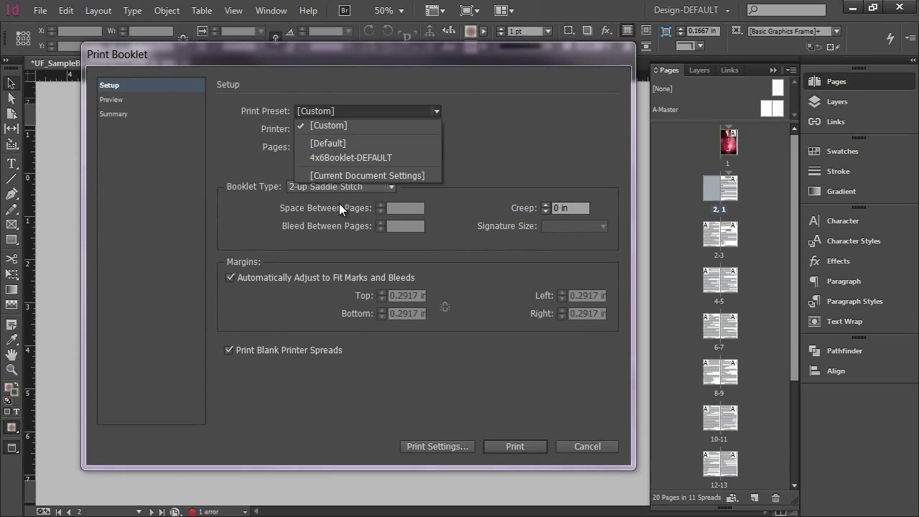
{"action": "left_click", "coordinate": [346, 158]}
{"action": "left_click", "coordinate": [111, 99]}
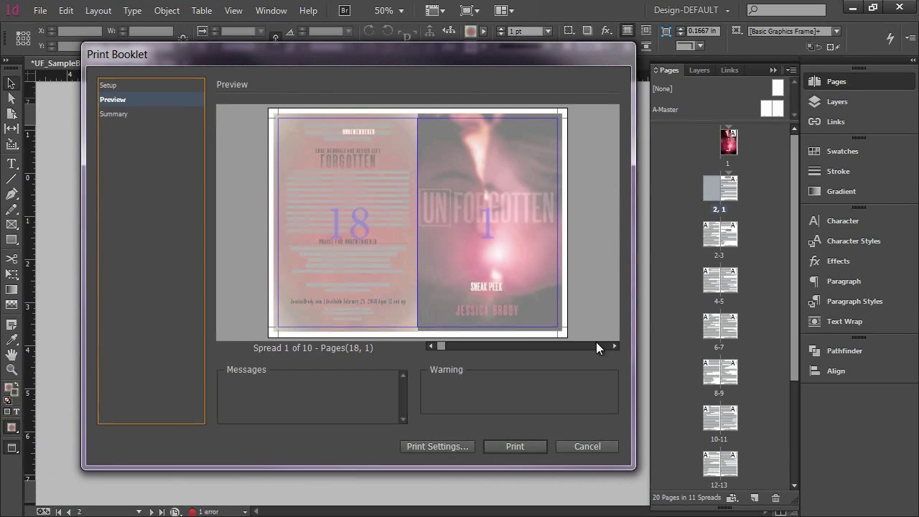
{"action": "left_click", "coordinate": [613, 346]}
{"action": "left_click", "coordinate": [614, 345]}
{"action": "left_click", "coordinate": [614, 346]}
{"action": "left_click", "coordinate": [614, 346]}
Step: Set the paper size to Custom in the booklet's print settings, and review the marks and bleed options
{"action": "left_click", "coordinate": [464, 448]}
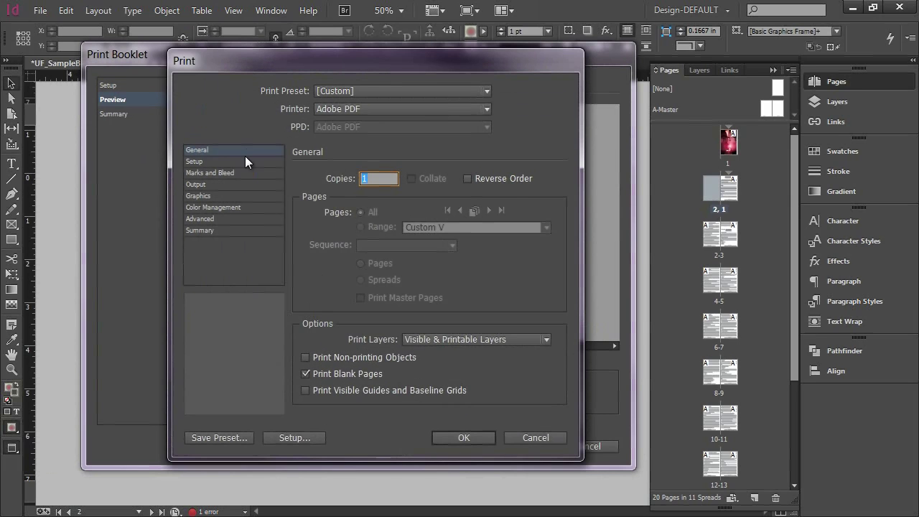
{"action": "left_click", "coordinate": [244, 161]}
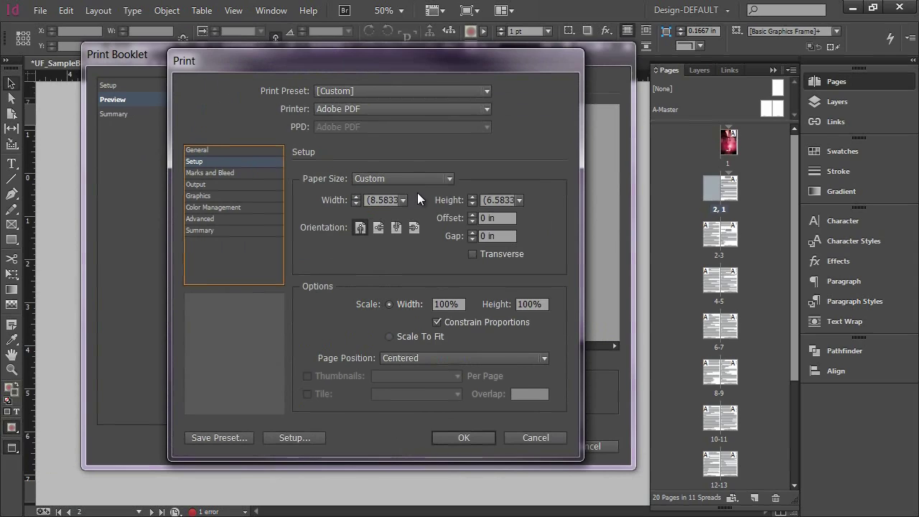
{"action": "left_click", "coordinate": [424, 178]}
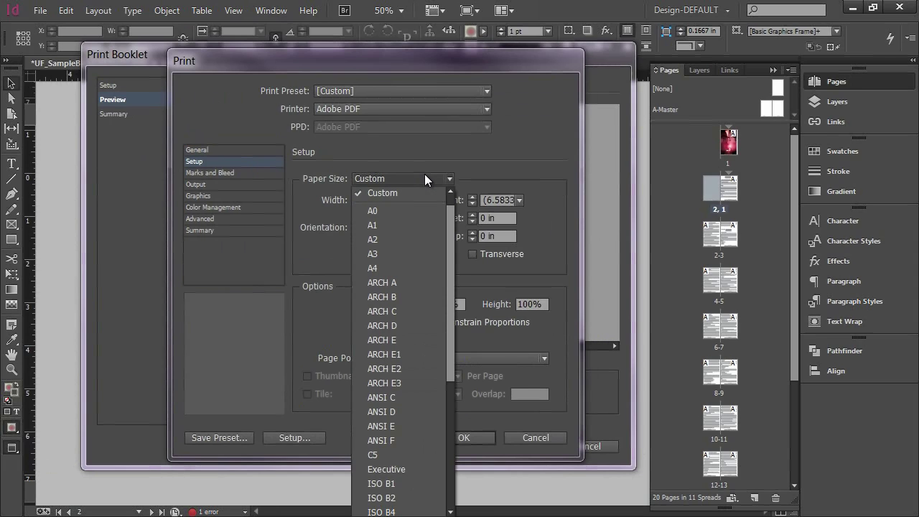
{"action": "left_click", "coordinate": [407, 194]}
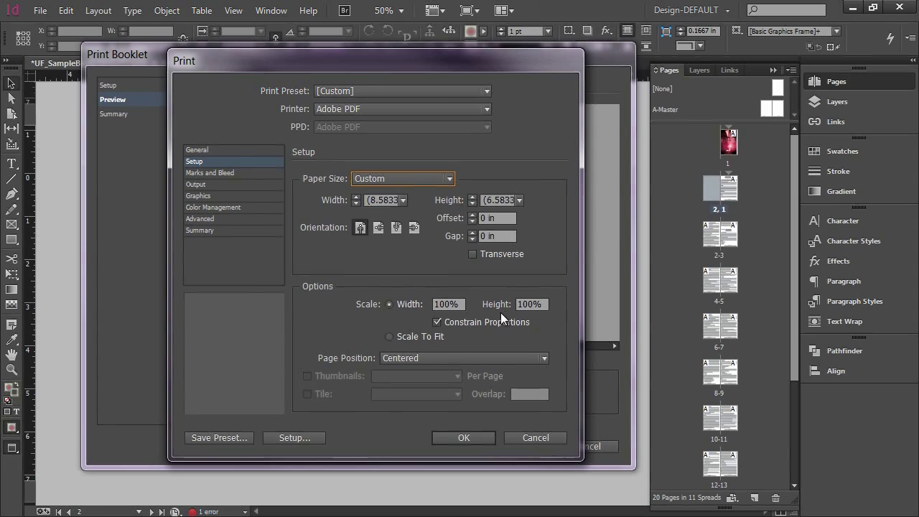
{"action": "left_click", "coordinate": [236, 173]}
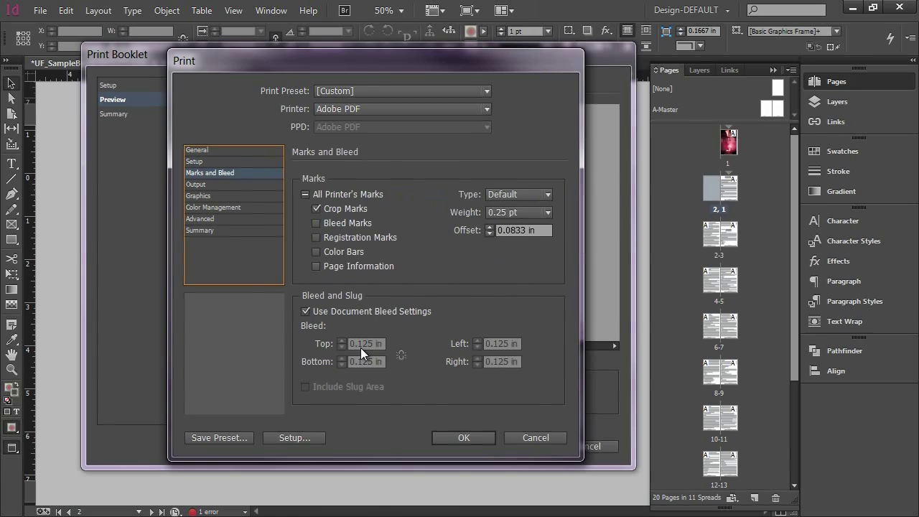
Step: Set the output color to Composite CMYK and turn off Text as Black
{"action": "left_click", "coordinate": [239, 184]}
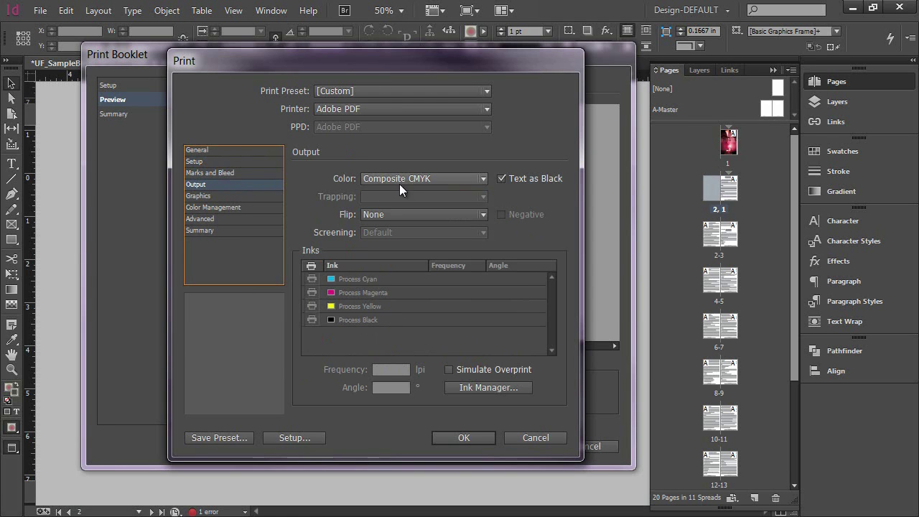
{"action": "left_click", "coordinate": [407, 179]}
{"action": "left_click", "coordinate": [406, 236]}
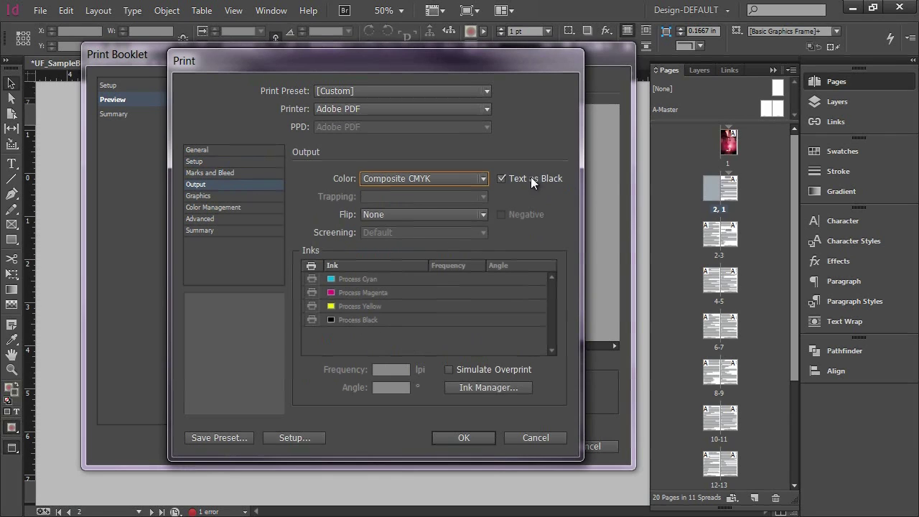
{"action": "left_click", "coordinate": [498, 178]}
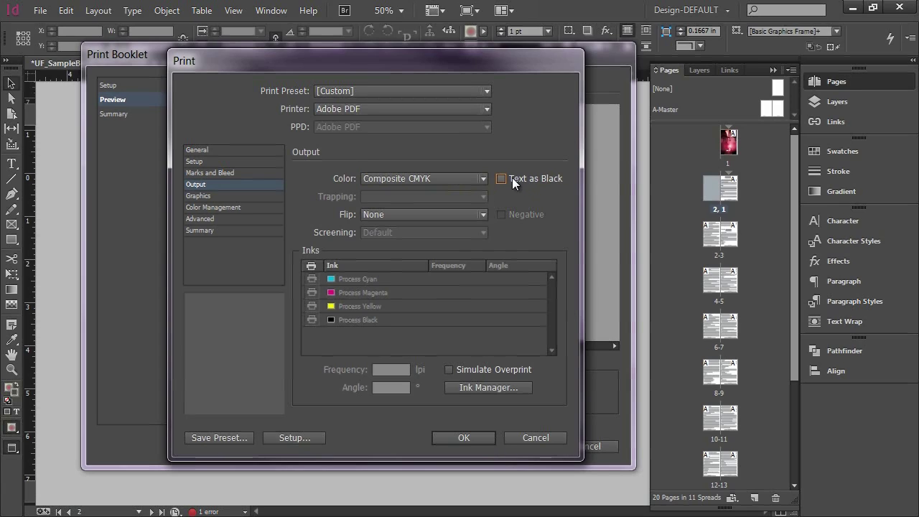
Step: Review the graphics and color management settings, and choose the HighresOutlines transparency flattener preset
{"action": "left_click", "coordinate": [204, 195]}
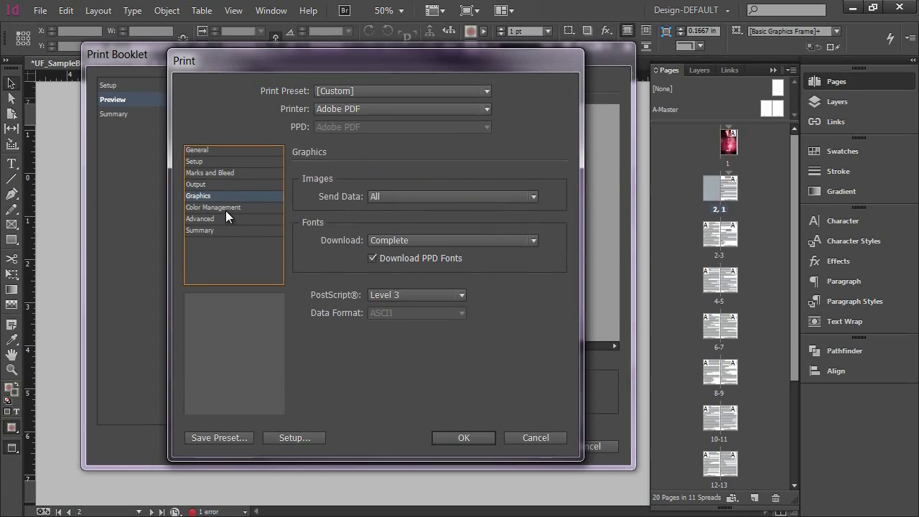
{"action": "left_click", "coordinate": [226, 208]}
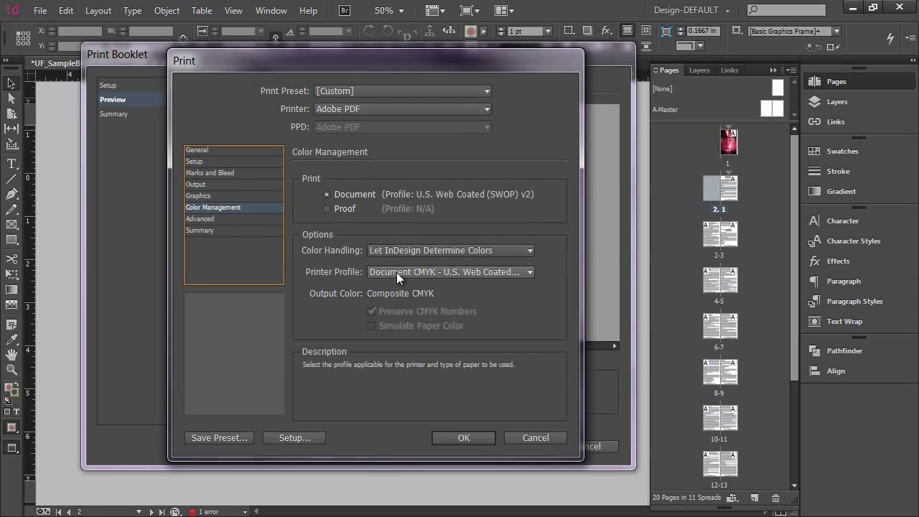
{"action": "left_click", "coordinate": [237, 219]}
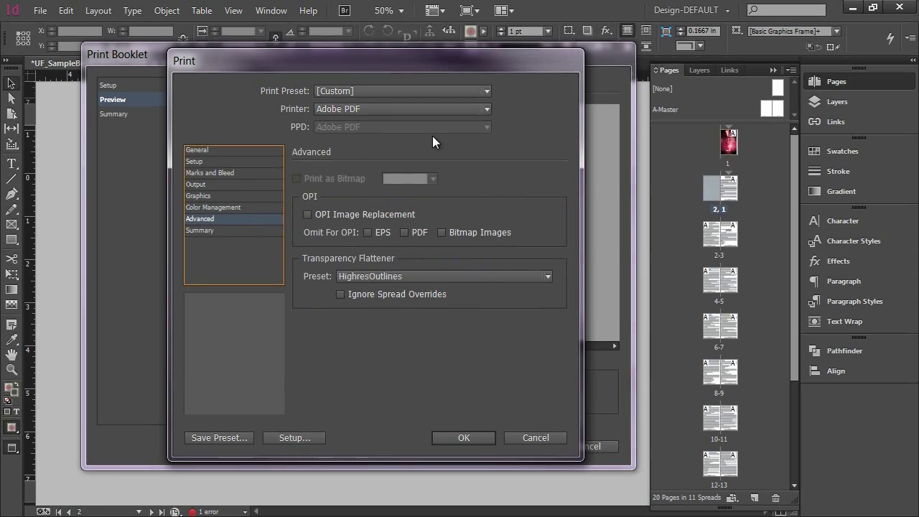
{"action": "left_click", "coordinate": [366, 277]}
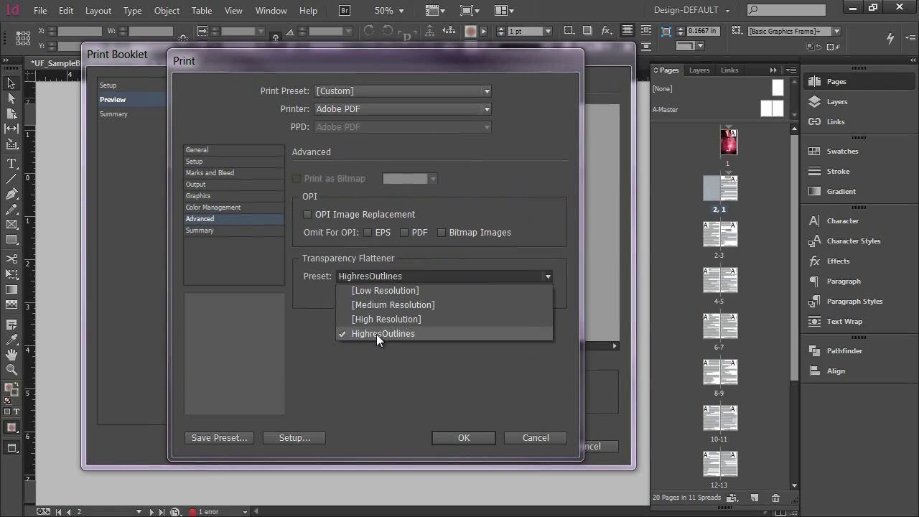
{"action": "left_click", "coordinate": [408, 335]}
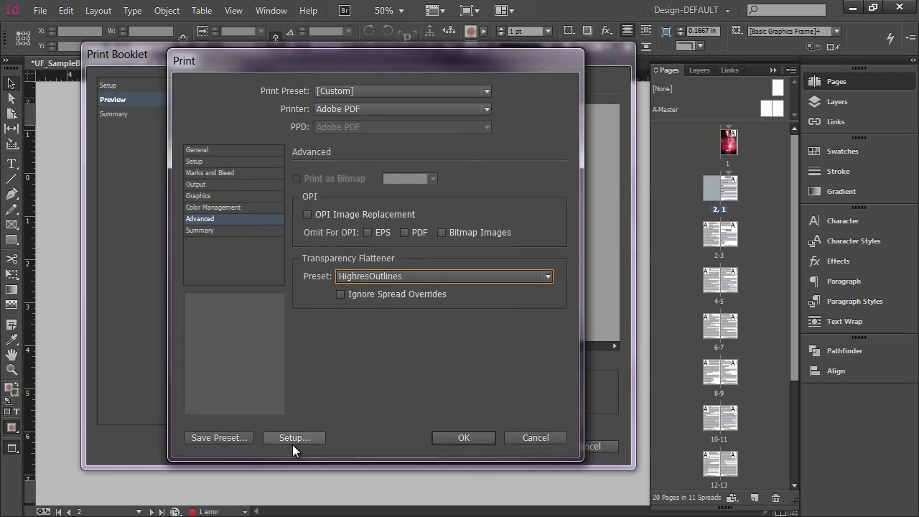
Step: Save the print settings over the existing 4x6Booklet-DEFAULT preset and accept the print settings
{"action": "left_click", "coordinate": [216, 434]}
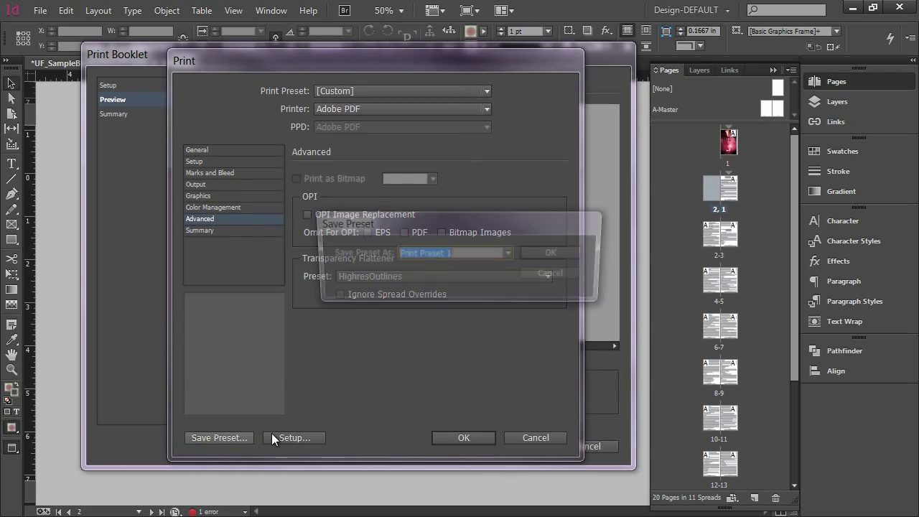
{"action": "left_click", "coordinate": [510, 252]}
{"action": "left_click", "coordinate": [450, 281]}
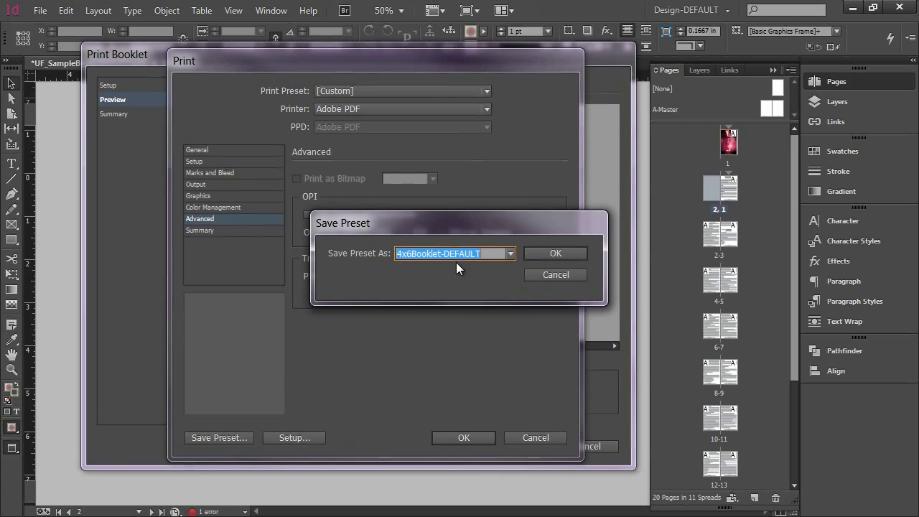
{"action": "left_click", "coordinate": [546, 253]}
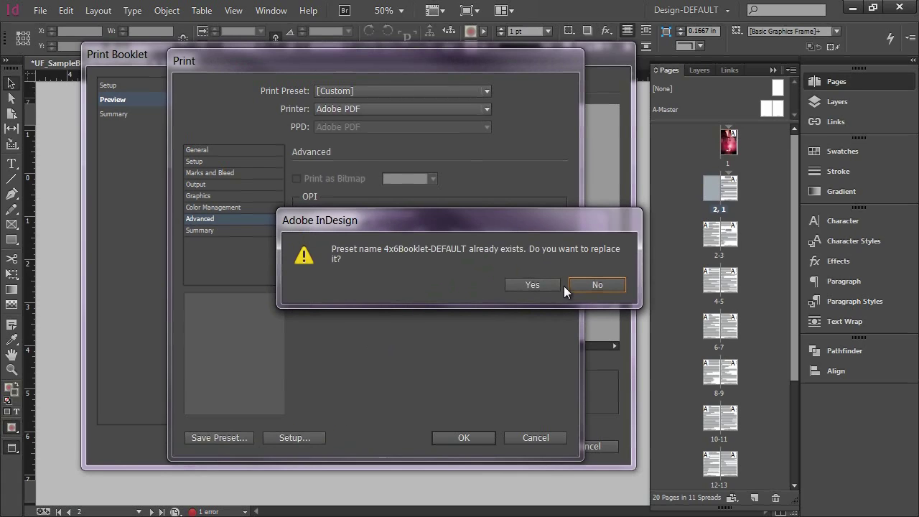
{"action": "left_click", "coordinate": [533, 285]}
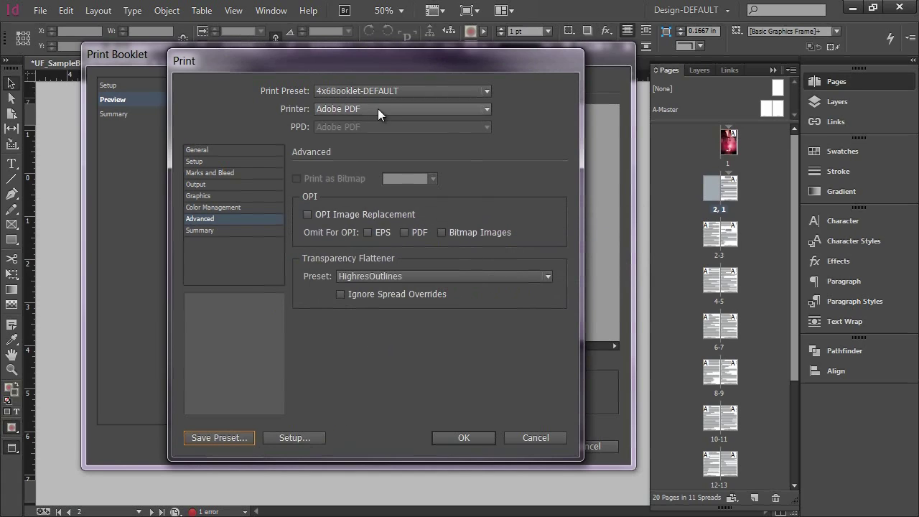
{"action": "left_click", "coordinate": [465, 438]}
Step: Print the booklet to a PDF named UF_SampleBook20PAGES in the Print Booklets > Components folder, continuing despite the missing links
{"action": "left_click", "coordinate": [525, 446]}
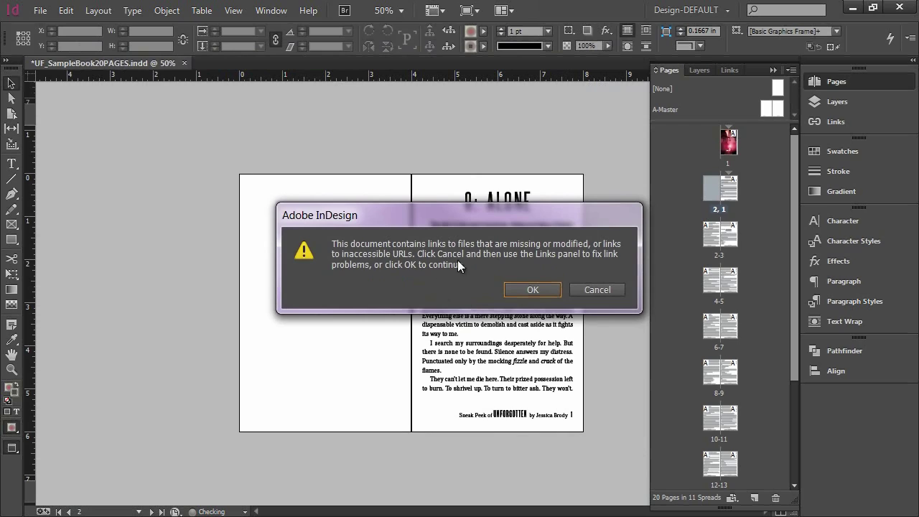
{"action": "left_click_drag", "start_coordinate": [450, 219], "coordinate": [389, 209]}
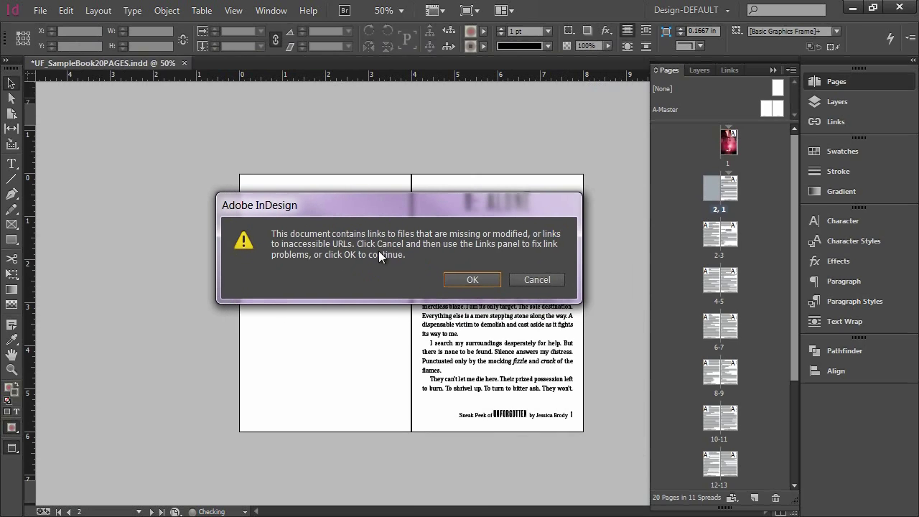
{"action": "left_click", "coordinate": [463, 280]}
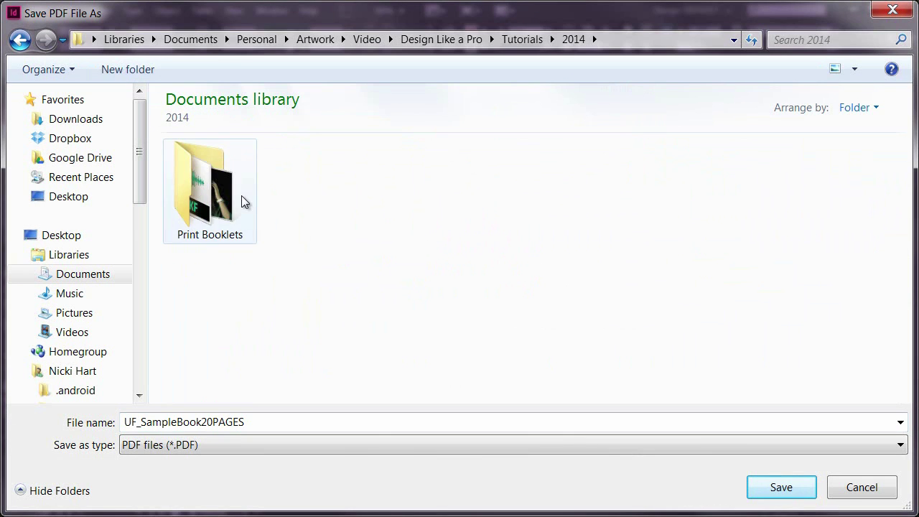
{"action": "double_click", "coordinate": [241, 195]}
{"action": "double_click", "coordinate": [241, 194]}
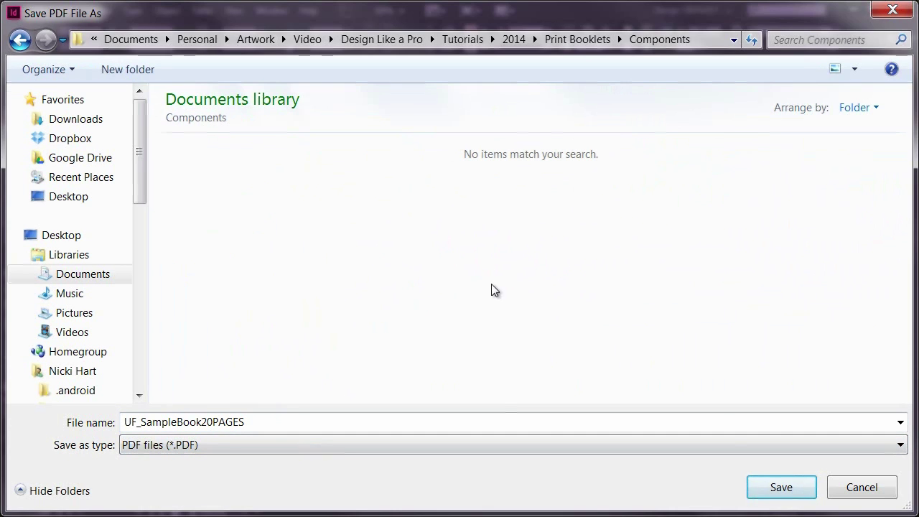
{"action": "left_click", "coordinate": [779, 487]}
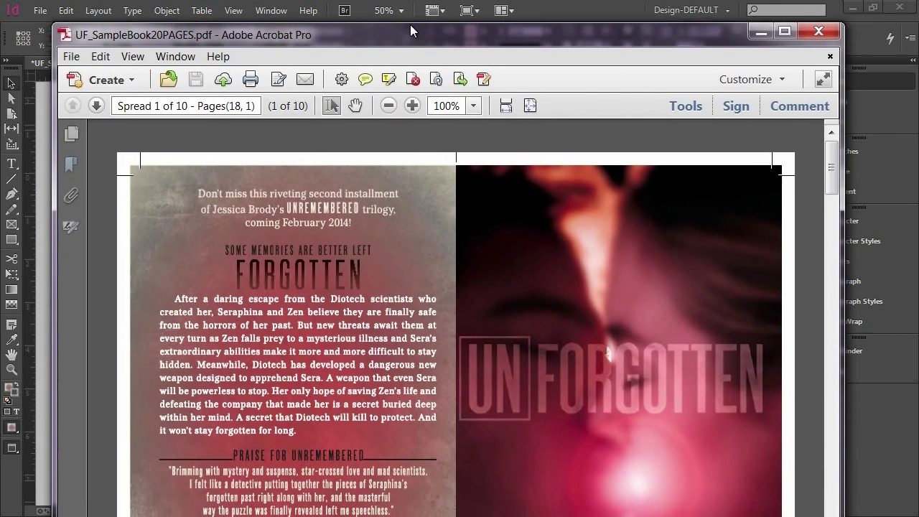
Step: Examine the cover spread and the second spread of the exported booklet PDF in Acrobat at 75% zoom
{"action": "left_click_drag", "start_coordinate": [409, 25], "coordinate": [416, 10]}
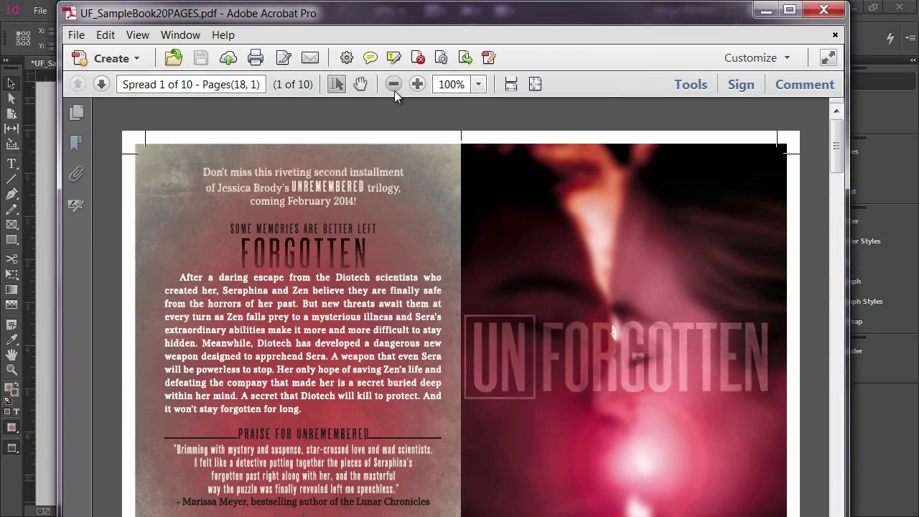
{"action": "left_click", "coordinate": [393, 84]}
{"action": "left_click", "coordinate": [789, 10]}
{"action": "scroll", "coordinate": [707, 259], "scroll_direction": "down", "scroll_amount": 3}
{"action": "scroll", "coordinate": [707, 260], "scroll_direction": "up", "scroll_amount": 3}
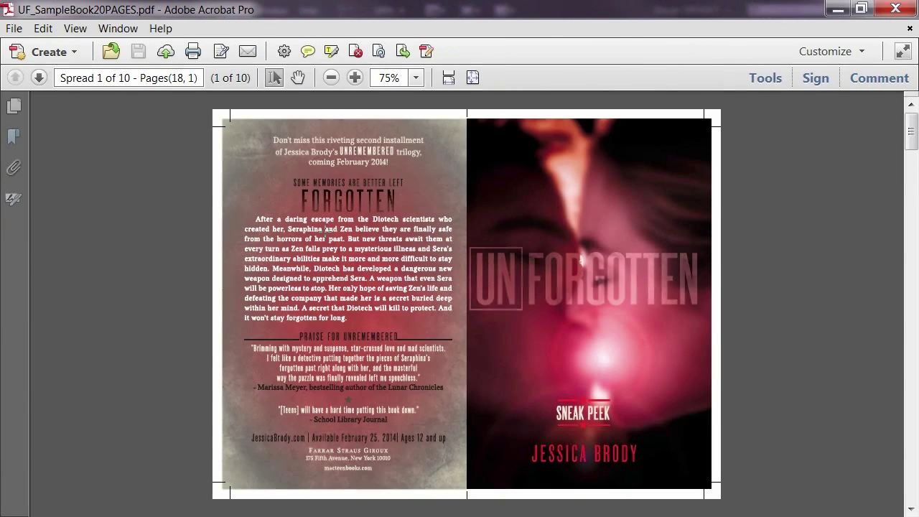
{"action": "scroll", "coordinate": [718, 404], "scroll_direction": "down", "scroll_amount": 3}
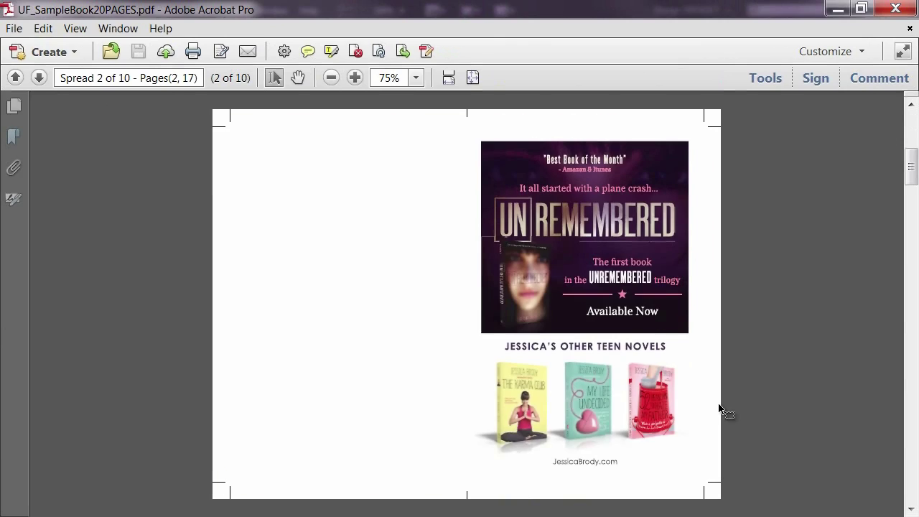
{"action": "scroll", "coordinate": [727, 409], "scroll_direction": "up", "scroll_amount": 3}
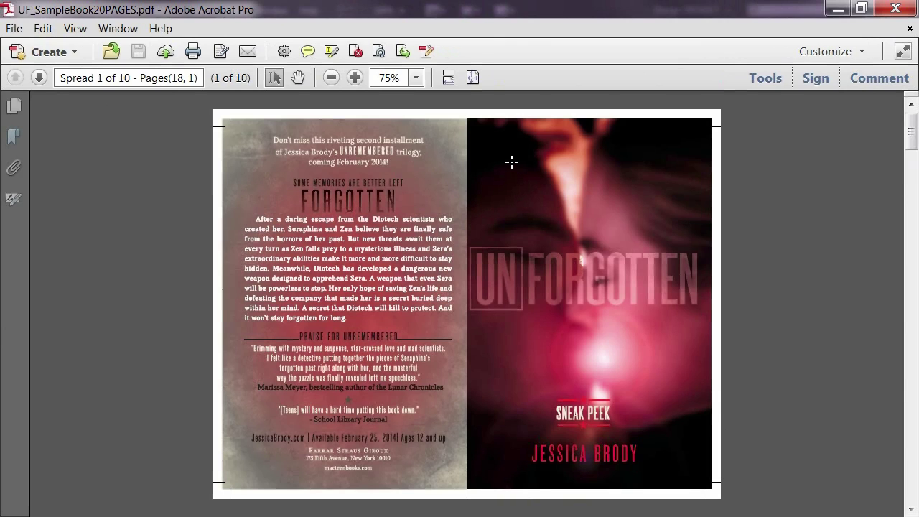
{"action": "scroll", "coordinate": [595, 256], "scroll_direction": "down", "scroll_amount": 3}
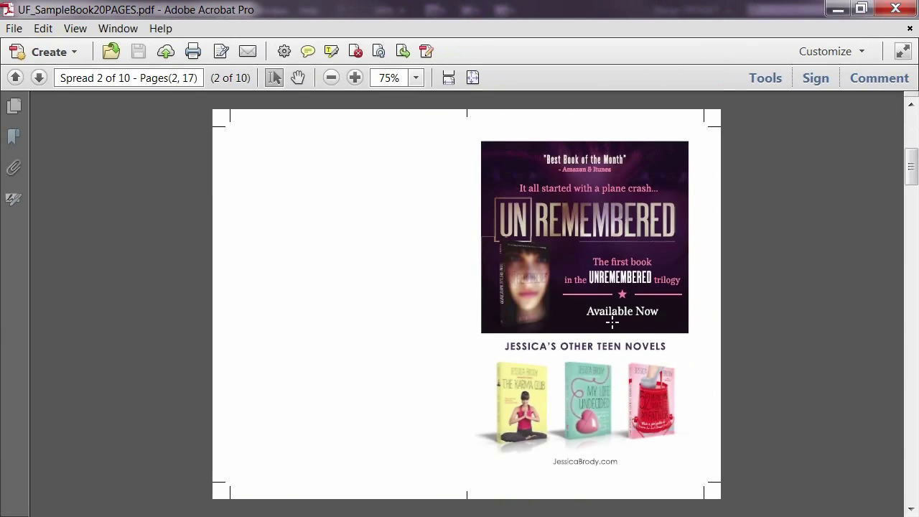
Step: Check the remaining booklet spreads through to the last one, return to the cover spread and close the PDF
{"action": "scroll", "coordinate": [728, 290], "scroll_direction": "down", "scroll_amount": 3}
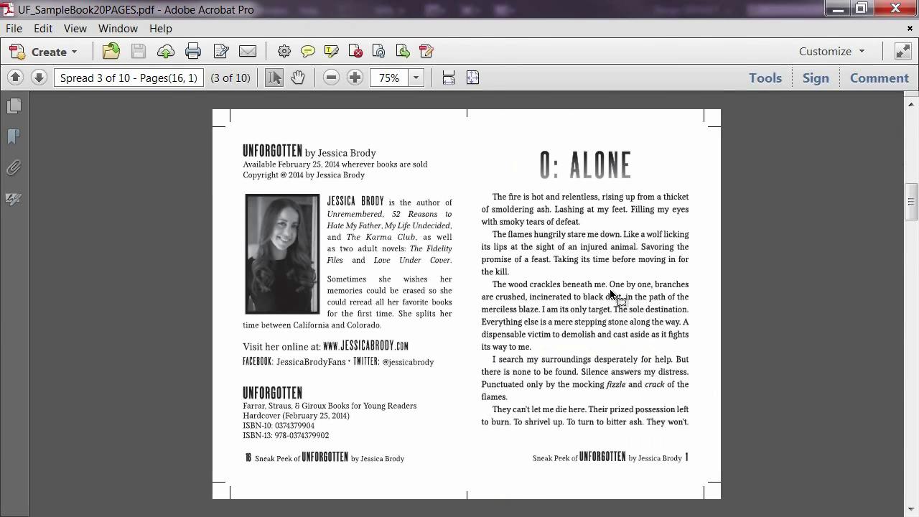
{"action": "scroll", "coordinate": [610, 293], "scroll_direction": "down", "scroll_amount": 6}
{"action": "scroll", "coordinate": [614, 294], "scroll_direction": "down", "scroll_amount": 8}
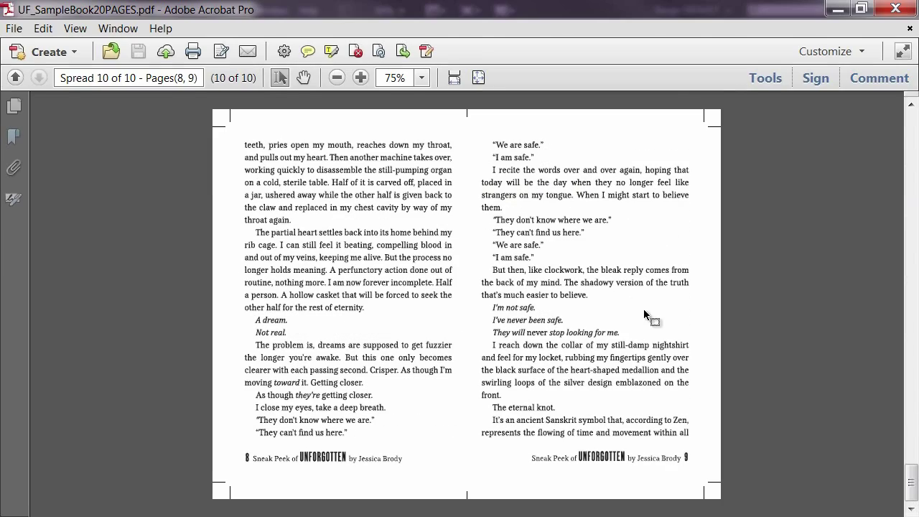
{"action": "left_click_drag", "start_coordinate": [910, 479], "coordinate": [912, 115]}
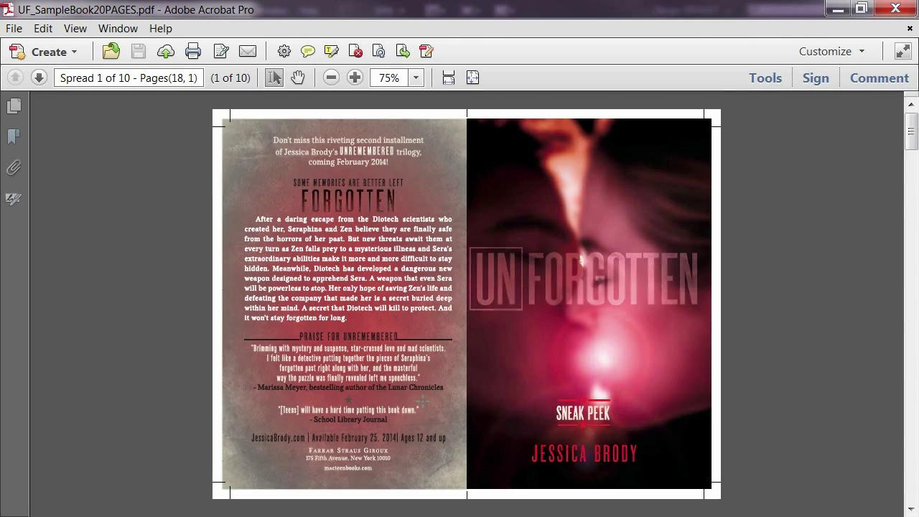
{"action": "scroll", "coordinate": [422, 399], "scroll_direction": "down", "scroll_amount": 3}
{"action": "scroll", "coordinate": [431, 355], "scroll_direction": "up", "scroll_amount": 3}
{"action": "left_click", "coordinate": [895, 8]}
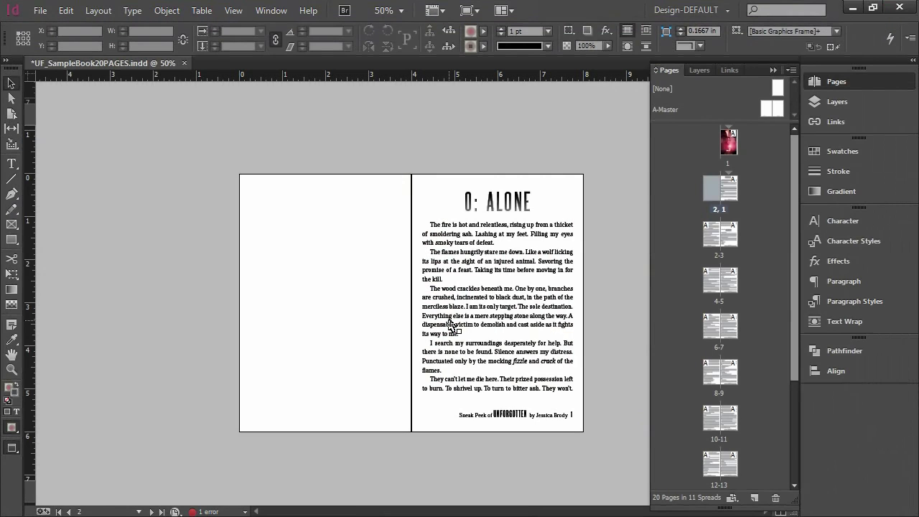
Step: Reopen Print Booklet and set the printer to PostScript File in its print settings
{"action": "left_click", "coordinate": [42, 11]}
{"action": "left_click", "coordinate": [117, 457]}
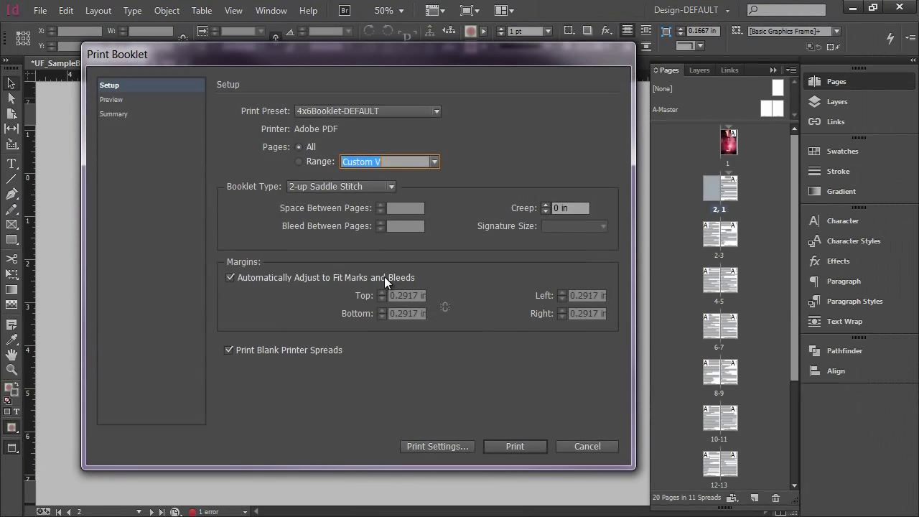
{"action": "key", "text": "shift+Tab"}
{"action": "left_click", "coordinate": [426, 446]}
{"action": "left_click", "coordinate": [379, 108]}
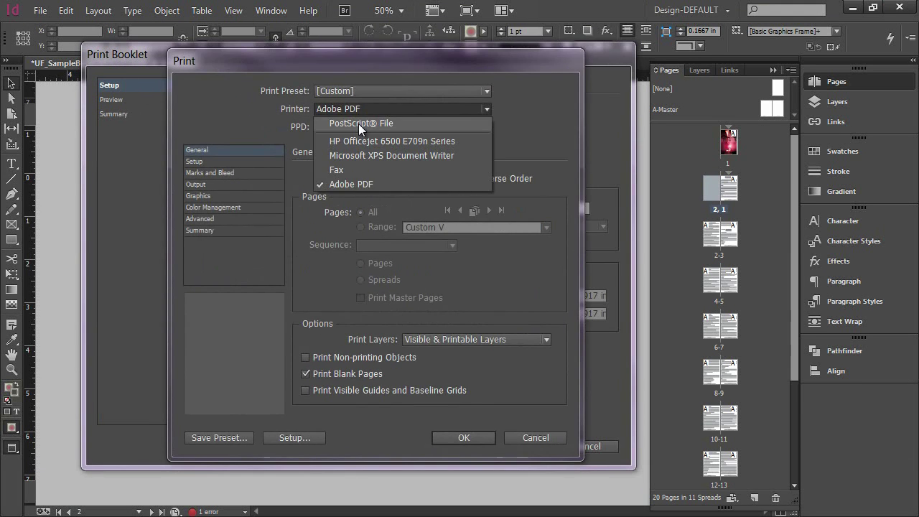
{"action": "left_click", "coordinate": [358, 123]}
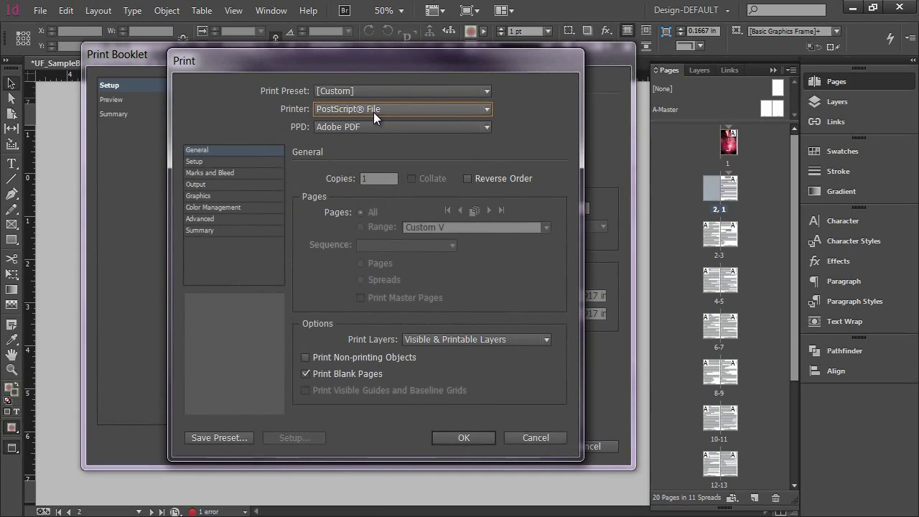
Step: Review the setup, marks and bleed, graphics, color management and advanced options for the PostScript output and accept them
{"action": "left_click", "coordinate": [221, 162]}
{"action": "left_click", "coordinate": [226, 173]}
{"action": "left_click", "coordinate": [229, 195]}
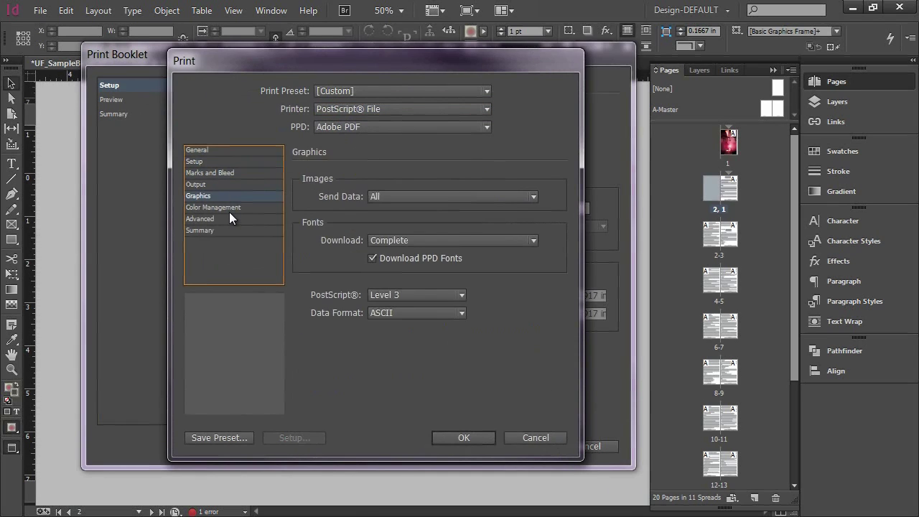
{"action": "left_click", "coordinate": [229, 207]}
{"action": "left_click", "coordinate": [230, 218]}
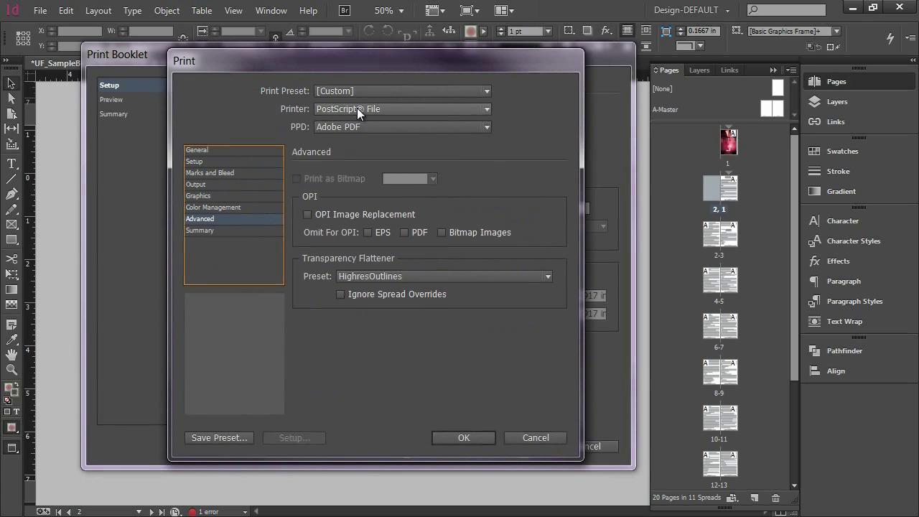
{"action": "left_click", "coordinate": [479, 436]}
Step: Print the booklet to a PostScript file named UF_SampleBook20PAGES in the Components folder, continuing despite the missing links
{"action": "left_click", "coordinate": [515, 448]}
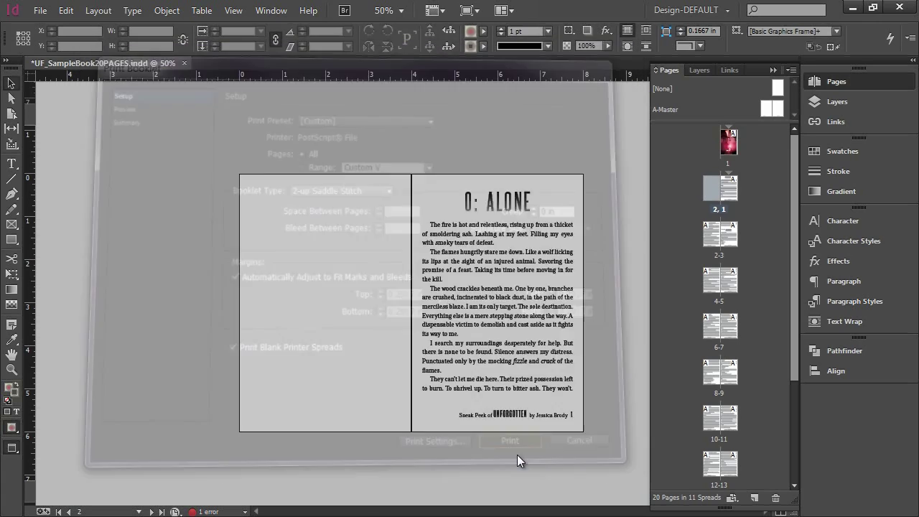
{"action": "left_click_drag", "start_coordinate": [269, 422], "coordinate": [246, 425]}
{"action": "key", "text": "BackSpace"}
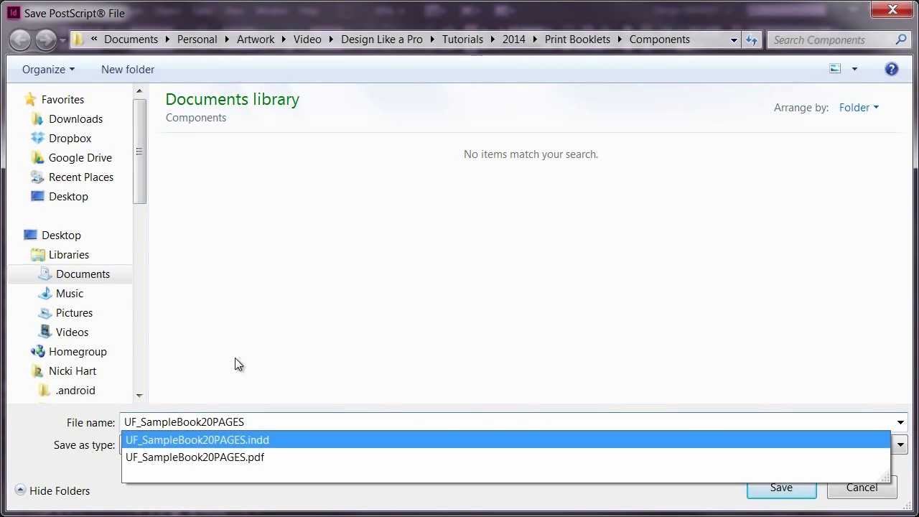
{"action": "left_click", "coordinate": [775, 485]}
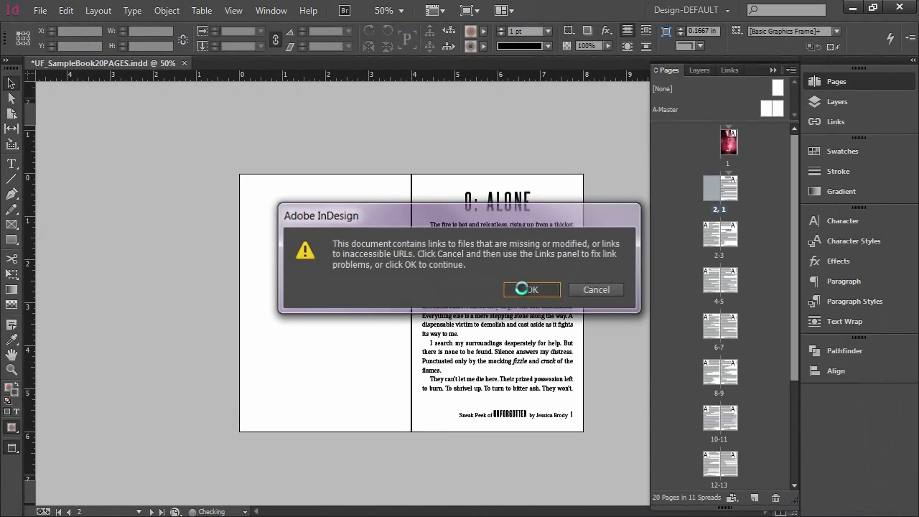
{"action": "left_click", "coordinate": [526, 289]}
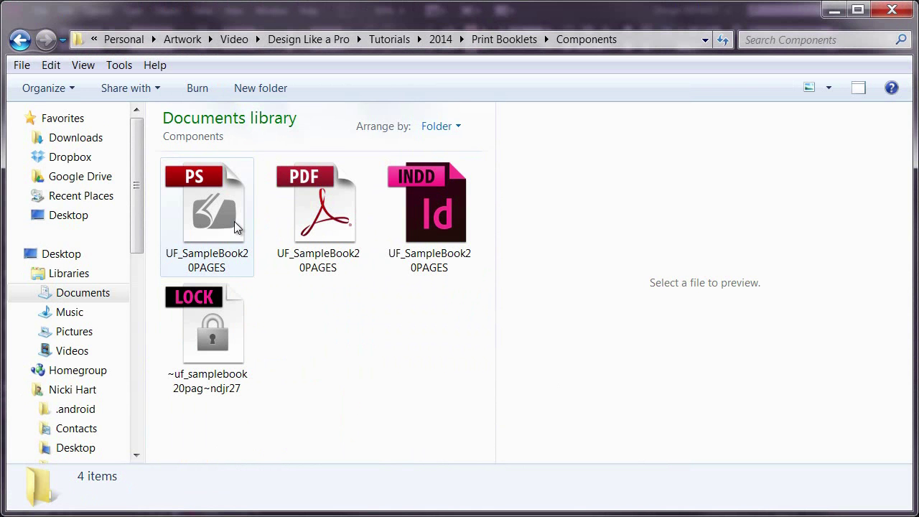
Step: Open the UF_SampleBook20PAGES PostScript file from the Components folder with Acrobat Distiller to convert it to PDF
{"action": "left_click", "coordinate": [209, 213]}
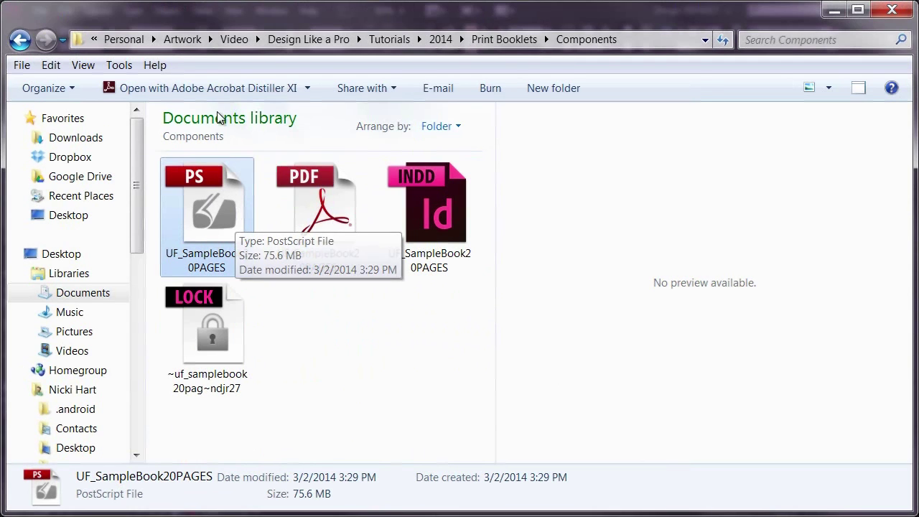
{"action": "key", "text": "super+Down"}
{"action": "left_click_drag", "start_coordinate": [394, 149], "coordinate": [181, 61]}
{"action": "right_click", "coordinate": [292, 263]}
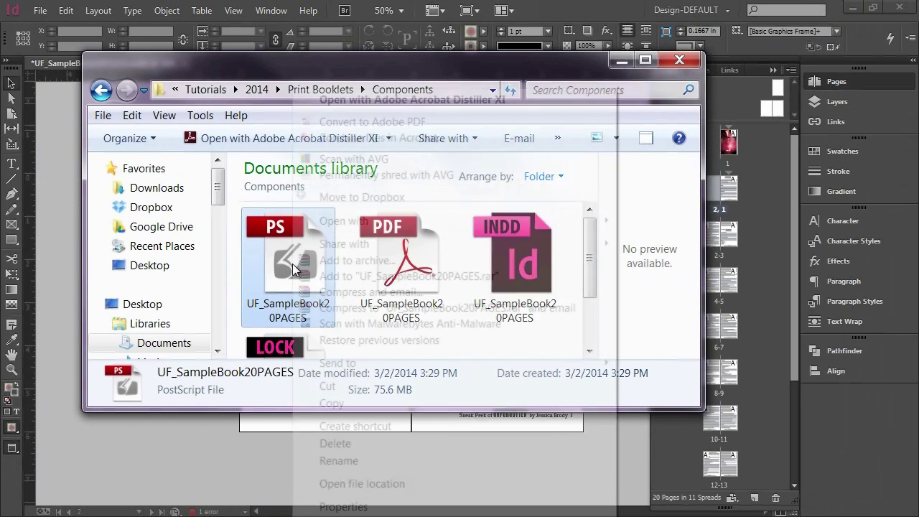
{"action": "mouse_move", "coordinate": [453, 219]}
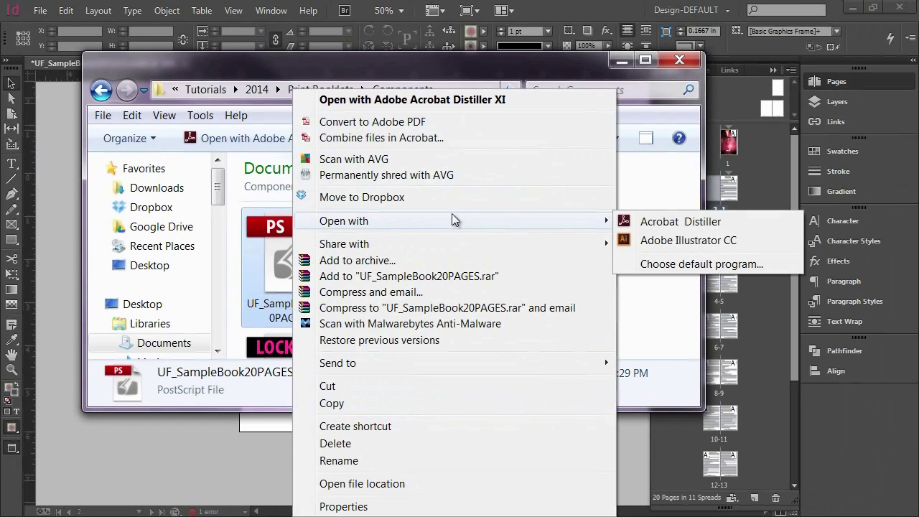
{"action": "left_click", "coordinate": [685, 222]}
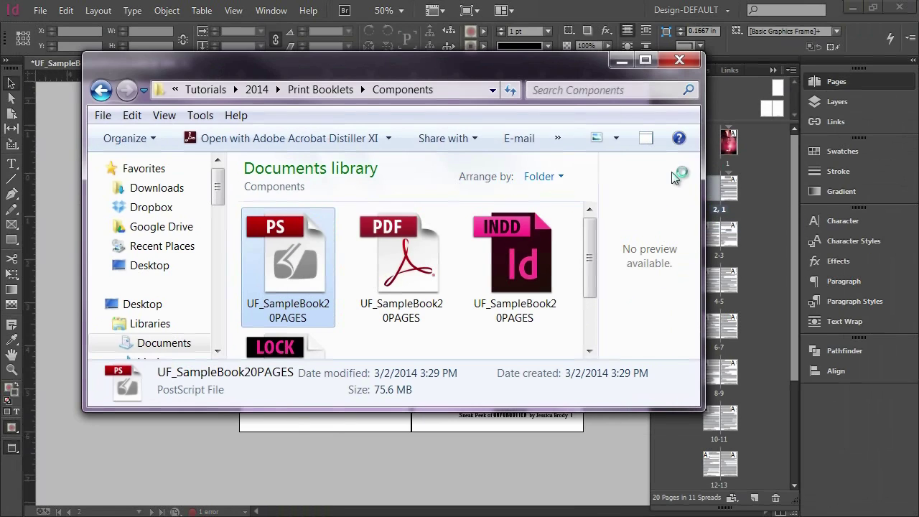
{"action": "left_click", "coordinate": [628, 62]}
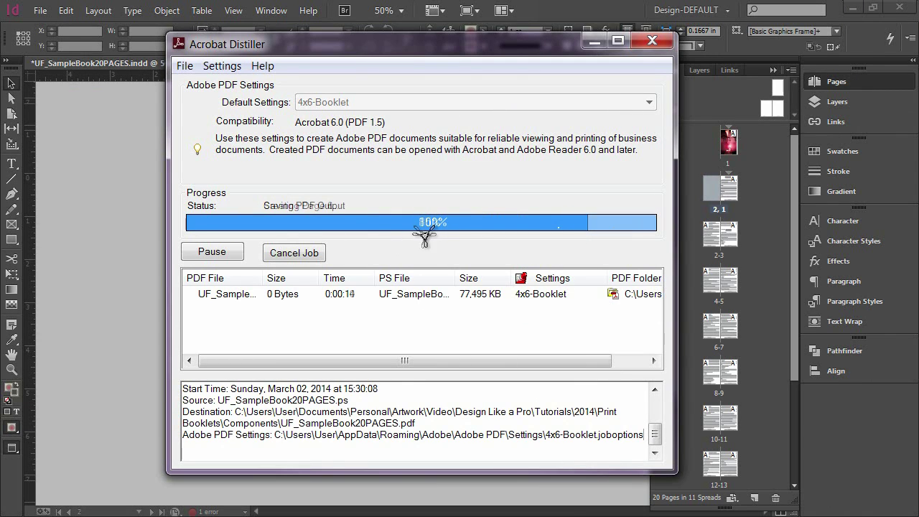
Step: Select the finished Distiller job, review the available default PDF settings and choose 4x6-Booklet
{"action": "left_click", "coordinate": [423, 294]}
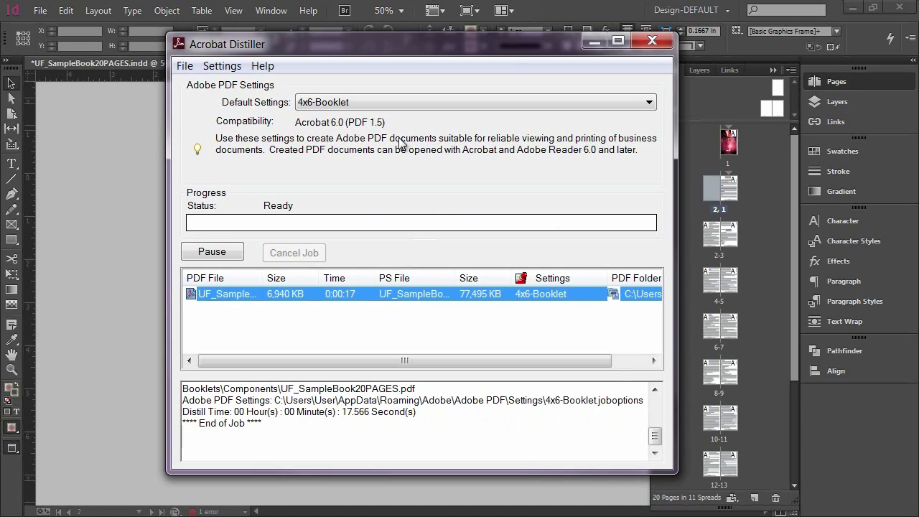
{"action": "left_click", "coordinate": [397, 101]}
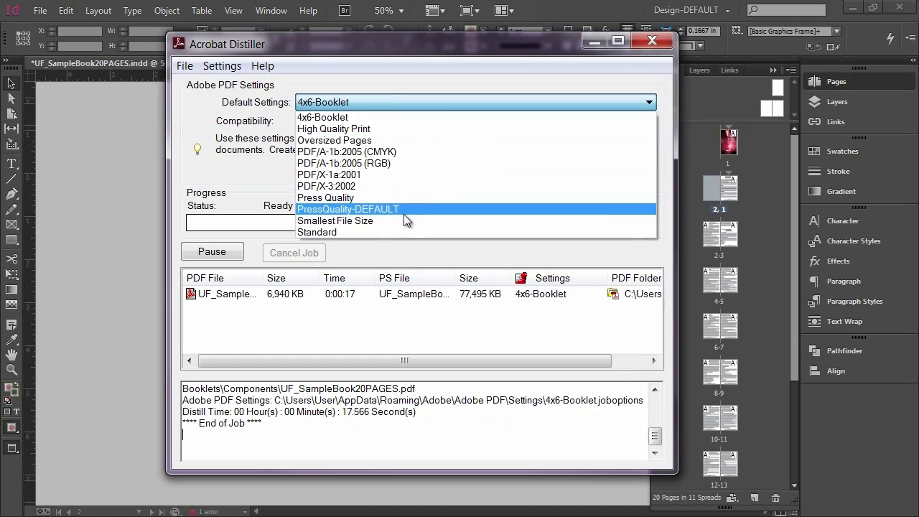
{"action": "left_click", "coordinate": [330, 119]}
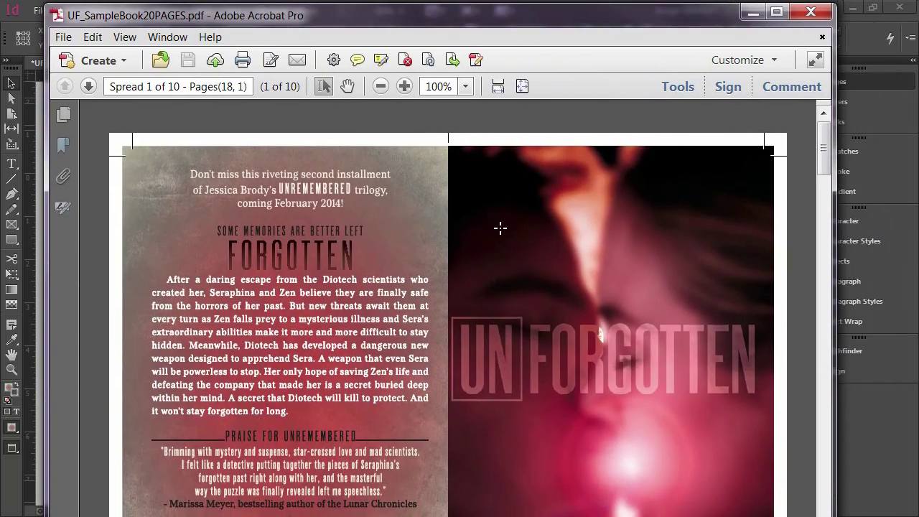
Step: Look through the spreads of the converted UF_SampleBook20PAGES.pdf to the end and close the document window
{"action": "scroll", "coordinate": [500, 228], "scroll_direction": "down", "scroll_amount": 9}
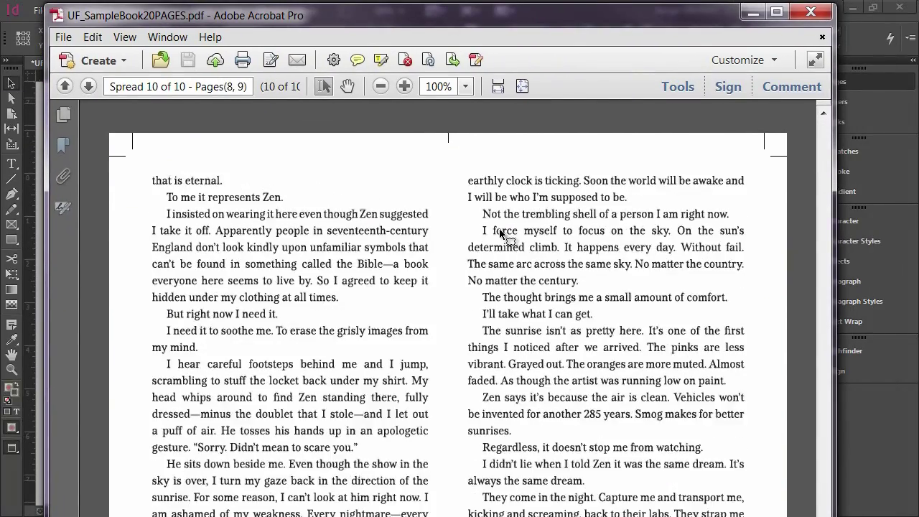
{"action": "scroll", "coordinate": [500, 231], "scroll_direction": "down", "scroll_amount": 2}
{"action": "left_click", "coordinate": [794, 19]}
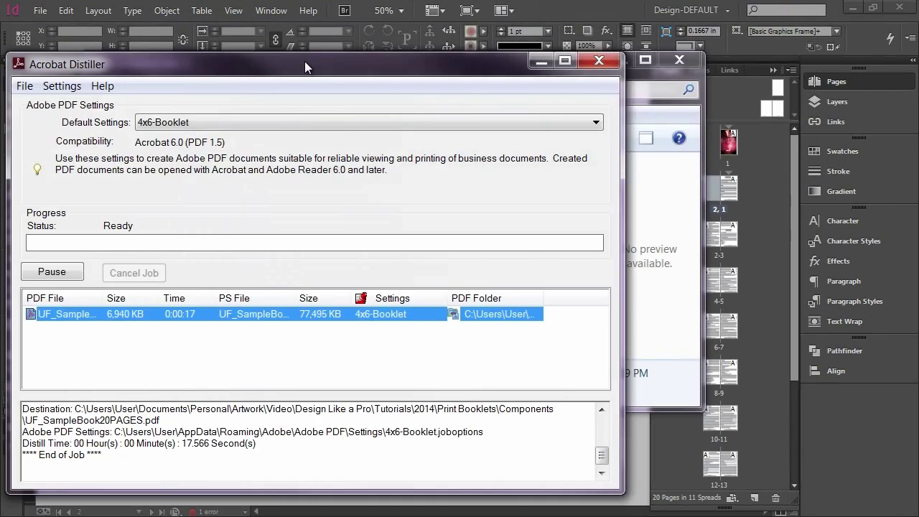
Step: Convert the UF_SampleBook20PAGES PostScript file from the Components folder to PDF again by adding it to Distiller with the 4x6-Booklet settings
{"action": "left_click_drag", "start_coordinate": [305, 61], "coordinate": [644, 47]}
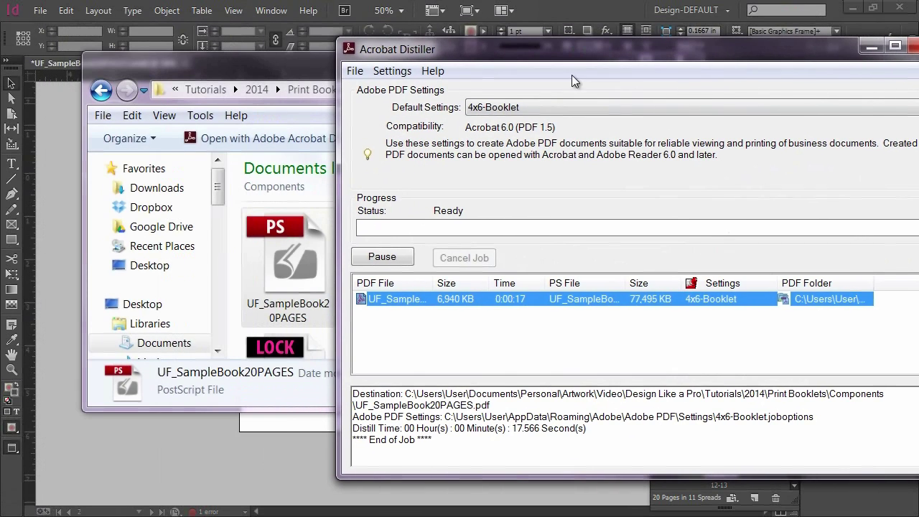
{"action": "left_click", "coordinate": [537, 346]}
{"action": "mouse_move", "coordinate": [287, 259]}
{"action": "left_mouse_down"}
{"action": "mouse_move", "coordinate": [413, 355]}
{"action": "mouse_move", "coordinate": [277, 260]}
{"action": "left_mouse_up"}
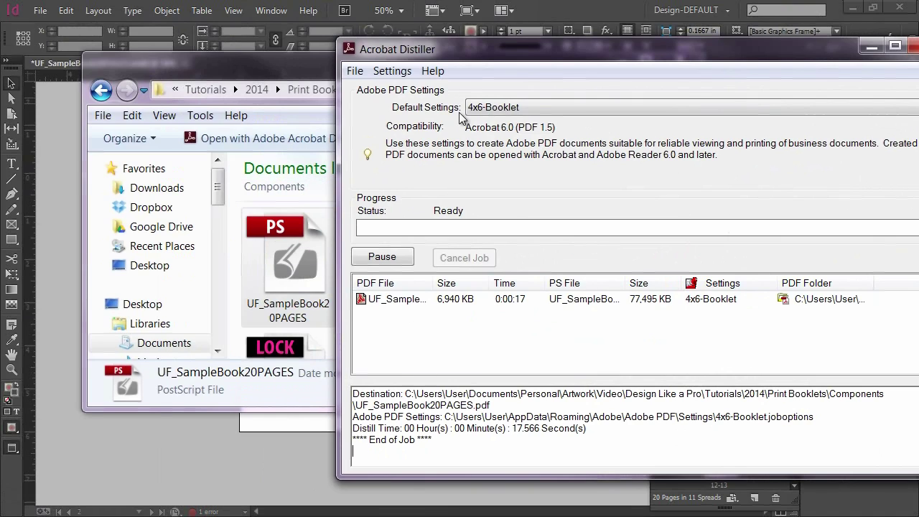
{"action": "left_click_drag", "start_coordinate": [302, 232], "coordinate": [441, 353]}
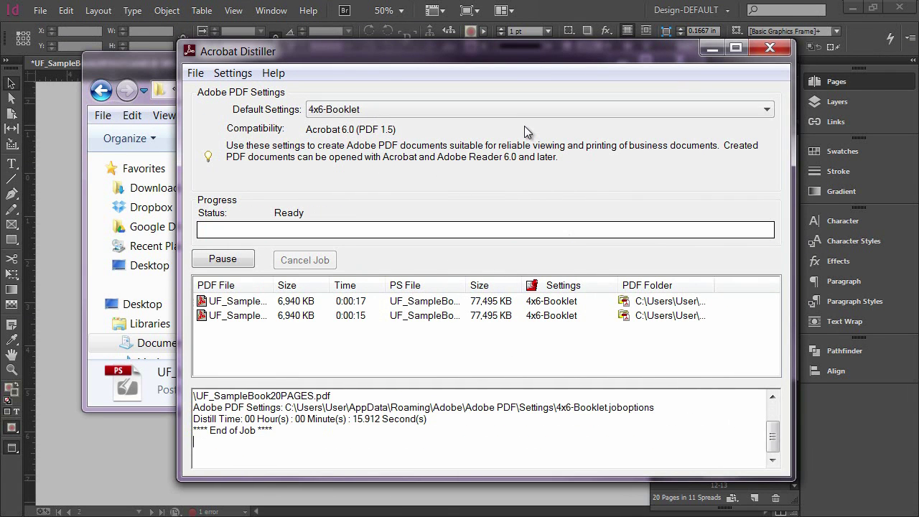
Step: Open the PDF produced by the second Distiller job and look over its first spread
{"action": "double_click", "coordinate": [659, 319]}
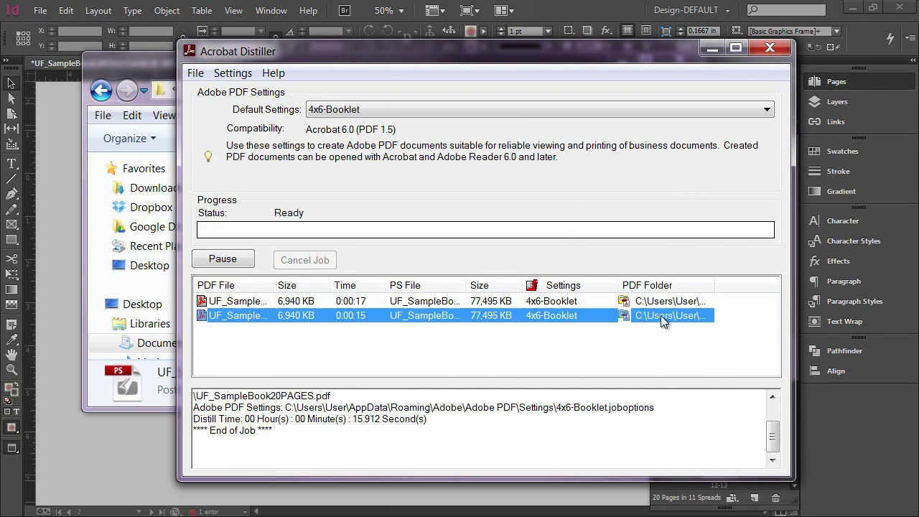
{"action": "scroll", "coordinate": [627, 307], "scroll_direction": "down", "scroll_amount": 10}
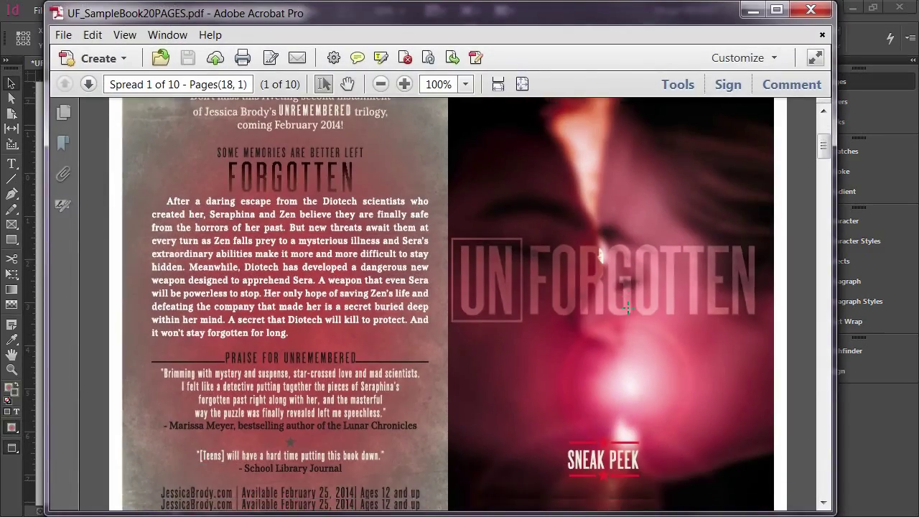